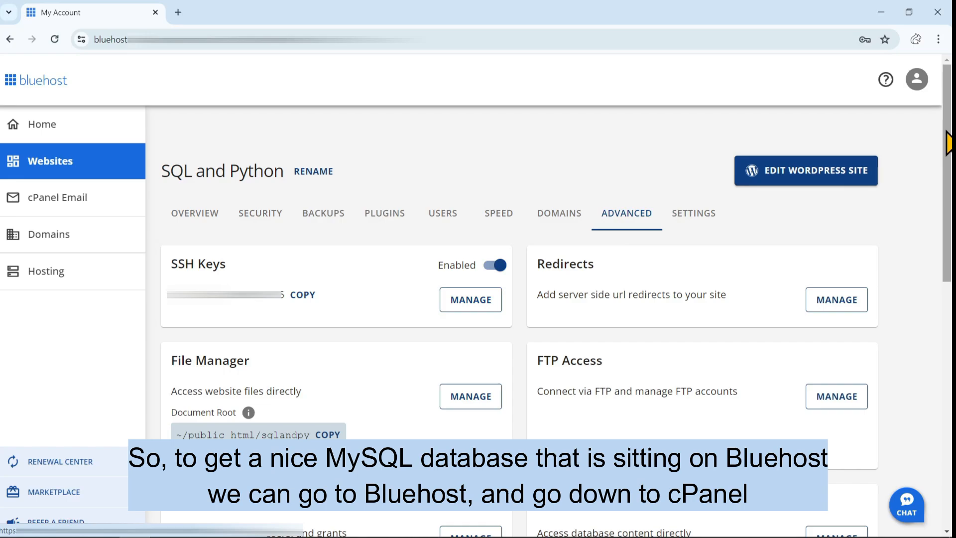
- Open the cPanel dashboard from the website's advanced settings and go to MySQL Databases
{"action": "left_click_drag", "start_coordinate": [948, 143], "coordinate": [922, 326]}
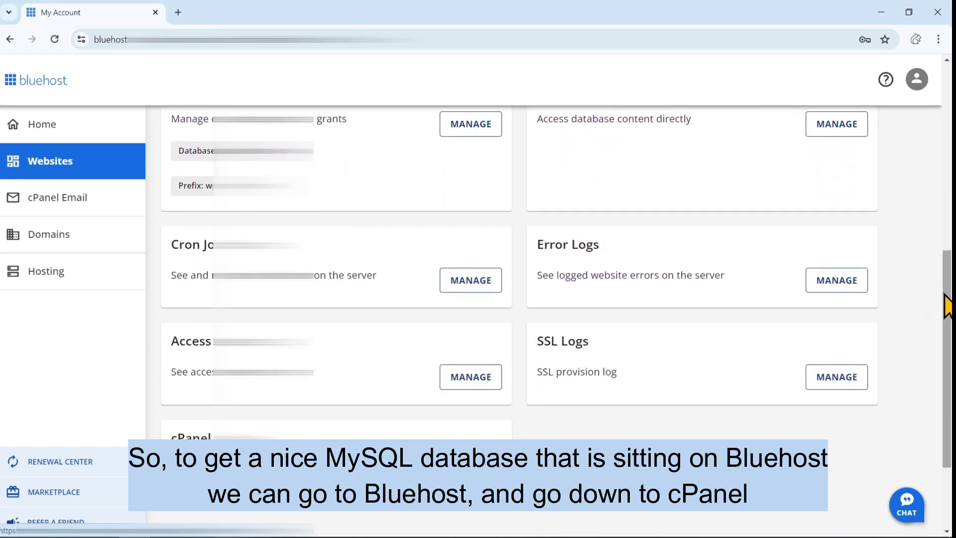
{"action": "left_click_drag", "start_coordinate": [949, 308], "coordinate": [945, 379]}
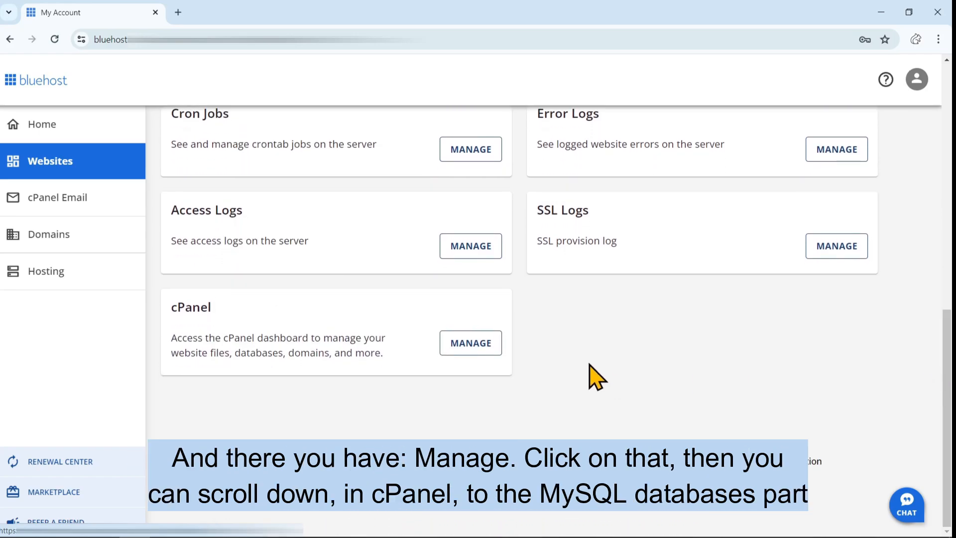
{"action": "left_click", "coordinate": [468, 343]}
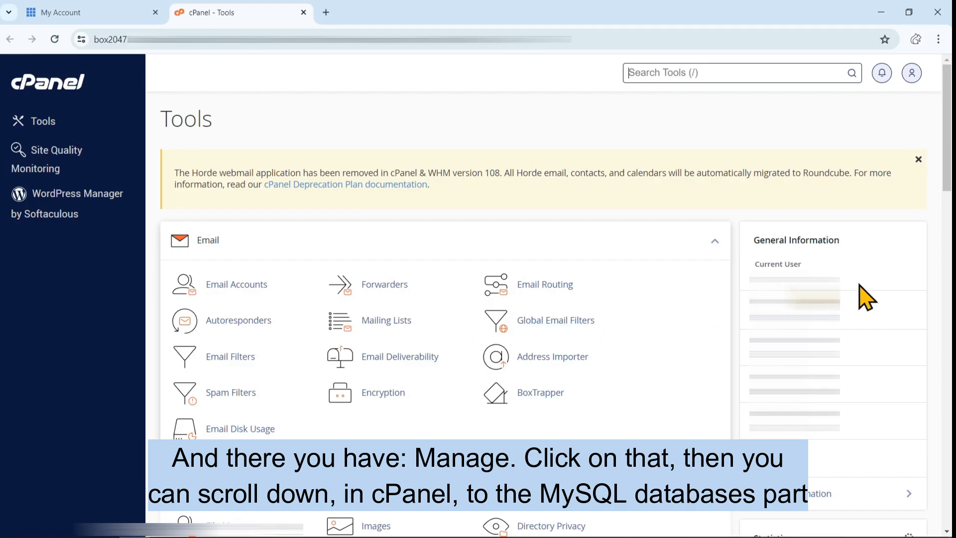
{"action": "left_click_drag", "start_coordinate": [948, 144], "coordinate": [940, 261]}
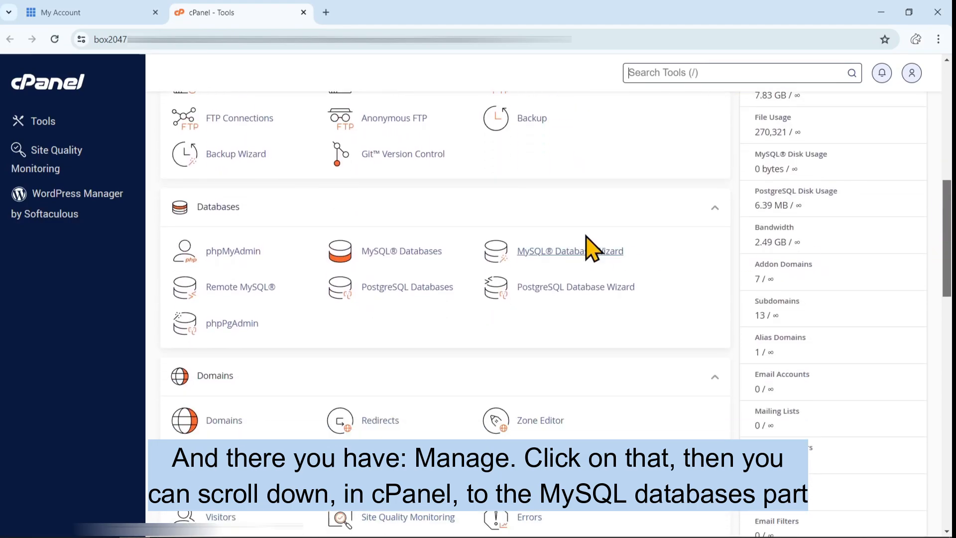
{"action": "left_click", "coordinate": [395, 249]}
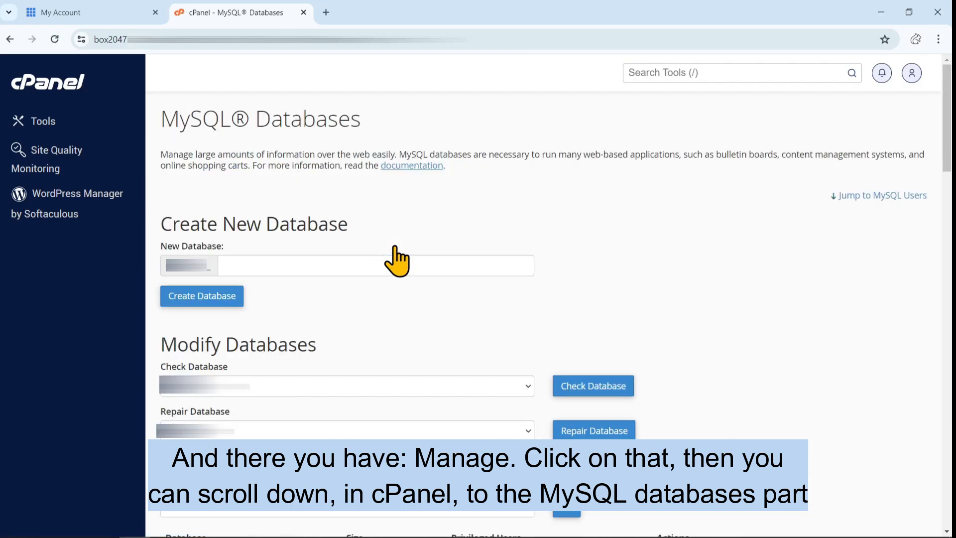
- Create a new MySQL database with the name 3hdevdb1 after the account prefix
{"action": "left_click", "coordinate": [372, 263]}
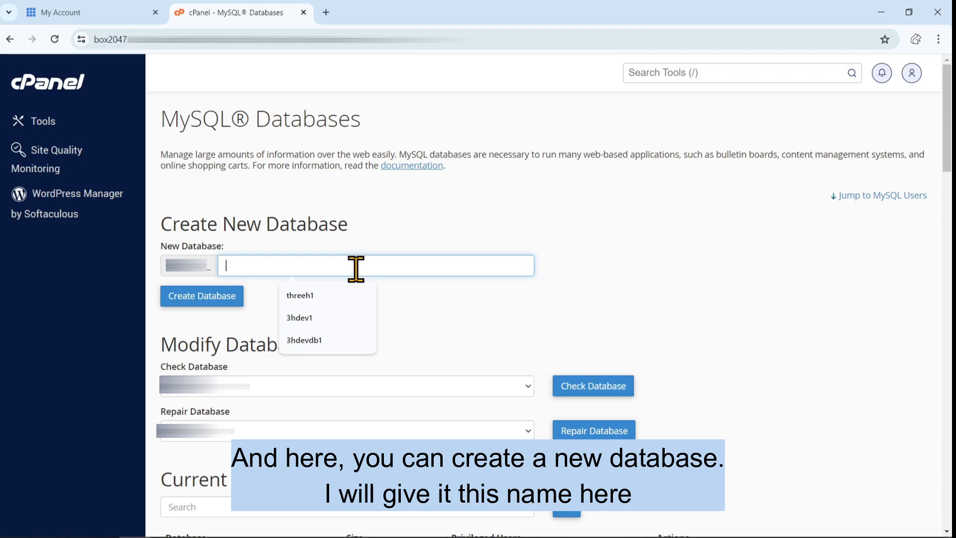
{"action": "left_click", "coordinate": [314, 340]}
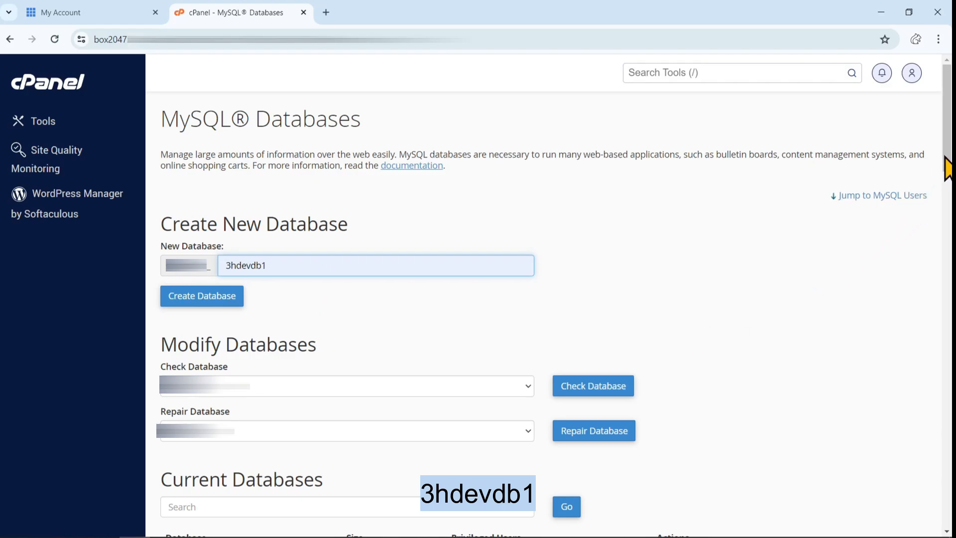
{"action": "scroll", "coordinate": [224, 228], "scroll_direction": "down", "scroll_amount": 1}
{"action": "left_click", "coordinate": [191, 233]}
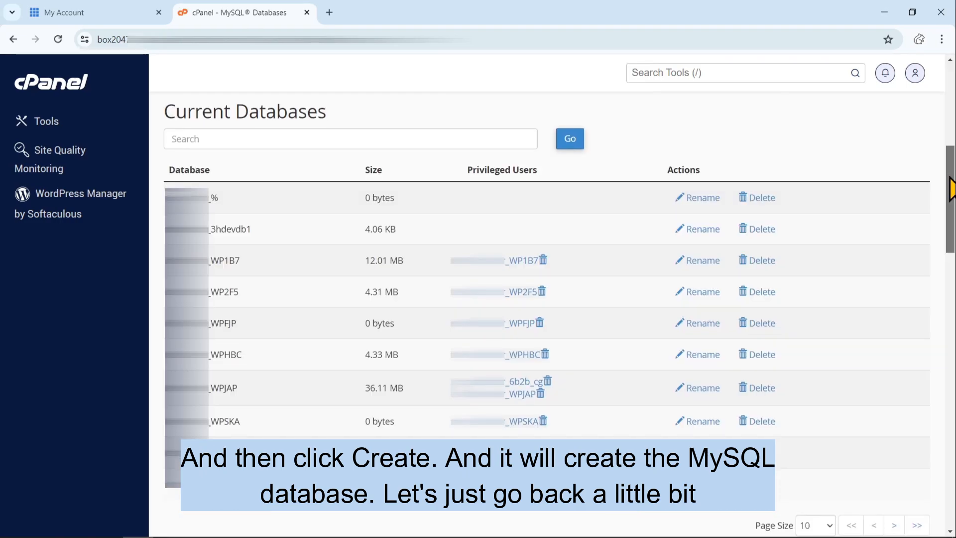
- Enter 3hdevuser1 as the username for a new MySQL user
{"action": "left_click_drag", "start_coordinate": [952, 183], "coordinate": [940, 261]}
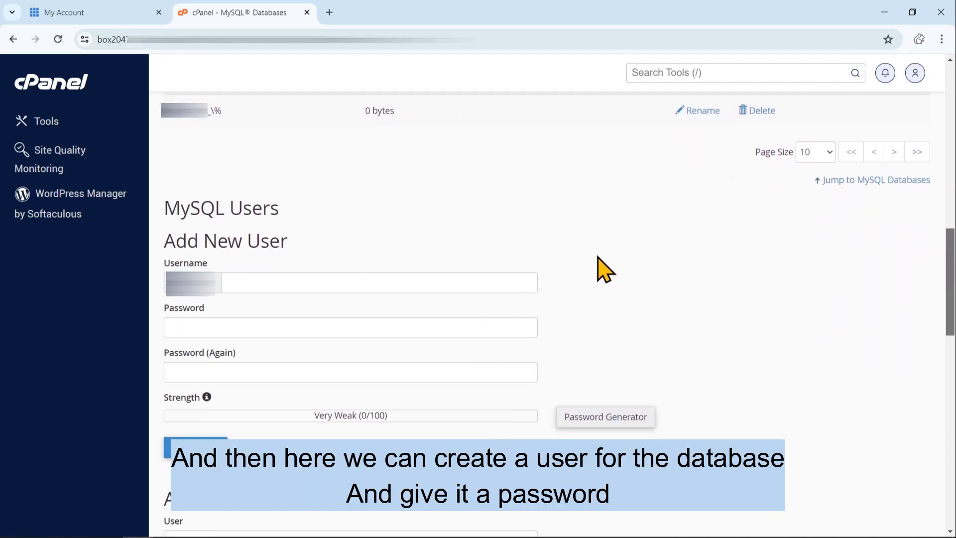
{"action": "left_click", "coordinate": [432, 277]}
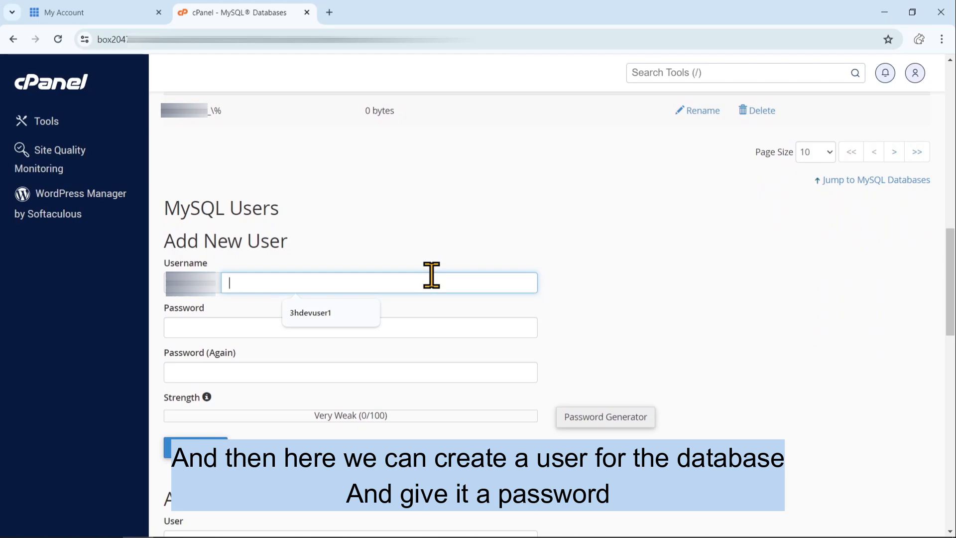
{"action": "left_click", "coordinate": [348, 311]}
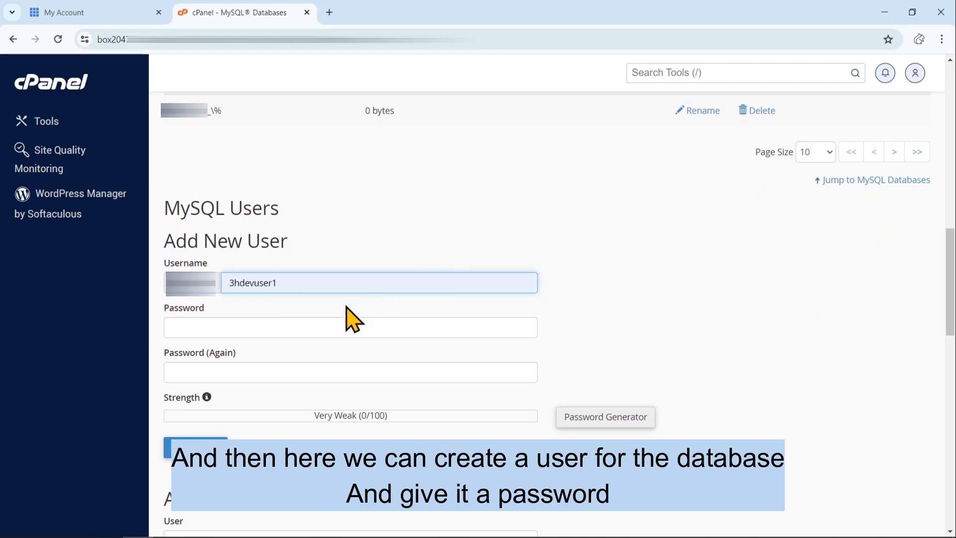
- Enter the new MySQL user's password, repeat it in the confirmation field and create the user
{"action": "left_click", "coordinate": [260, 330]}
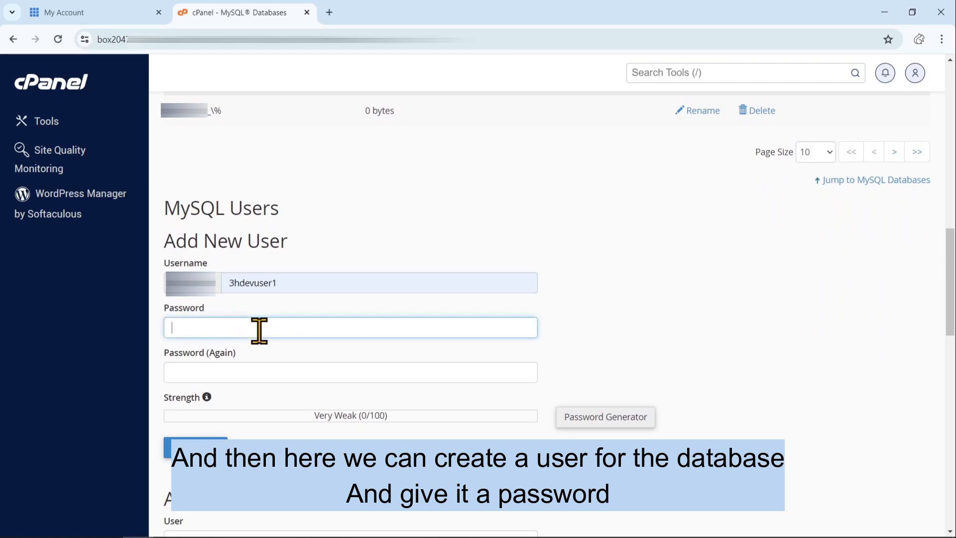
{"action": "type", "text": "a"}
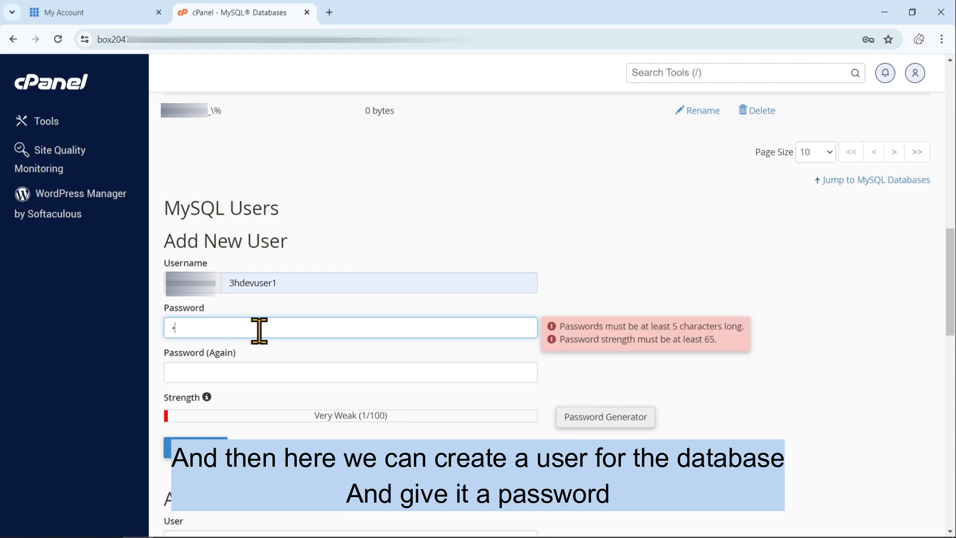
{"action": "type", "text": "aaaa"}
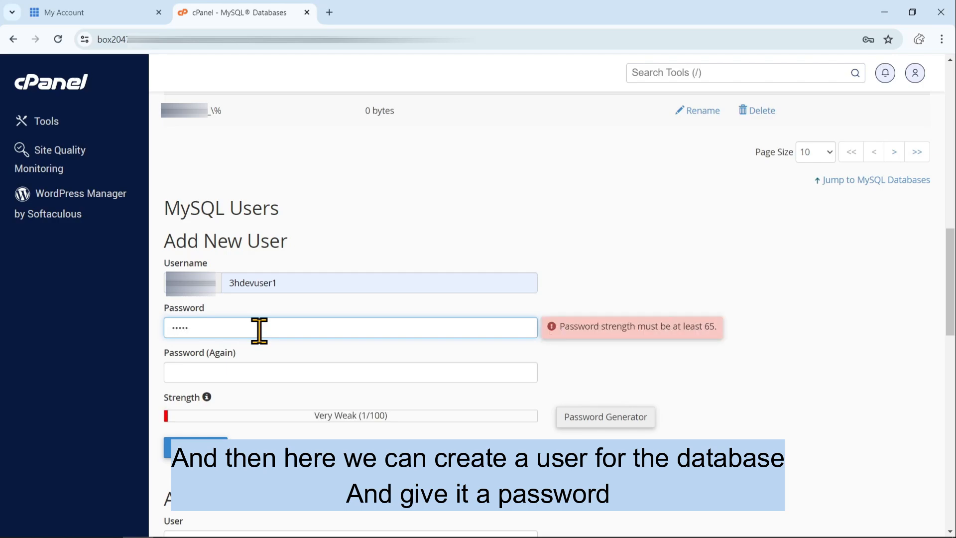
{"action": "type", "text": "a"}
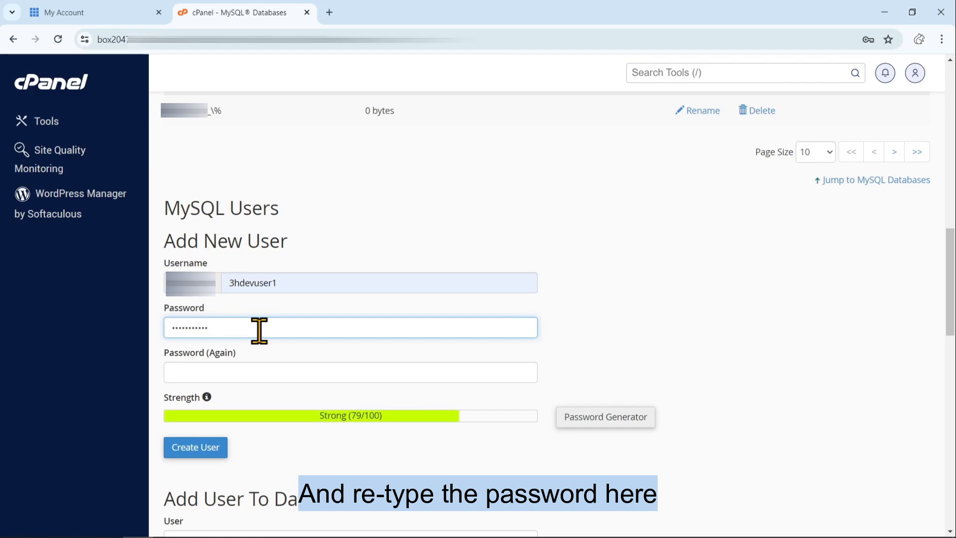
{"action": "left_click", "coordinate": [241, 374]}
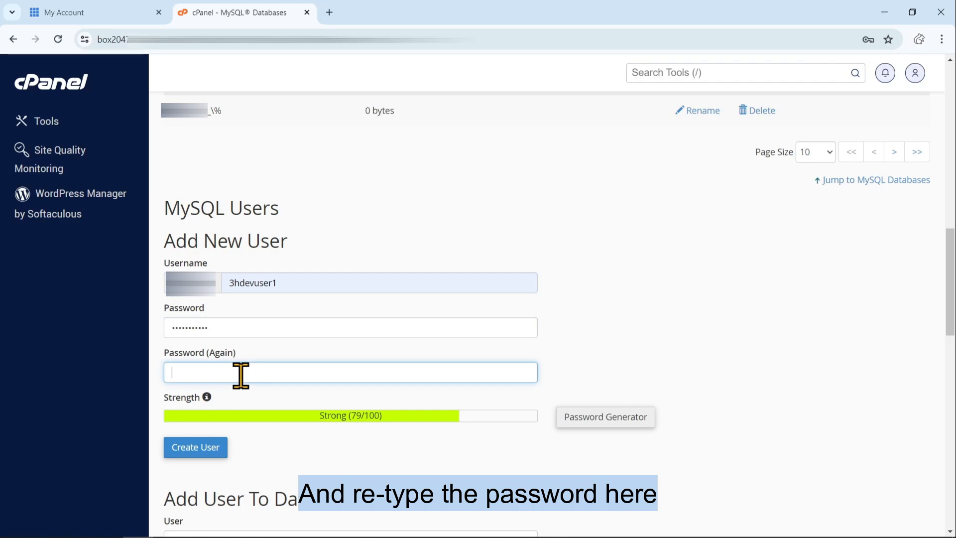
{"action": "type", "text": "•"}
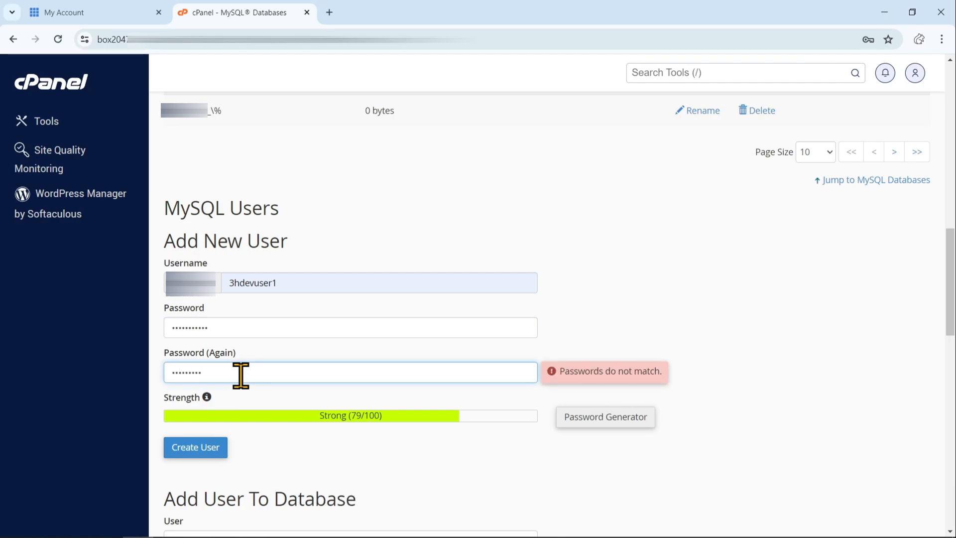
{"action": "type", "text": "•"}
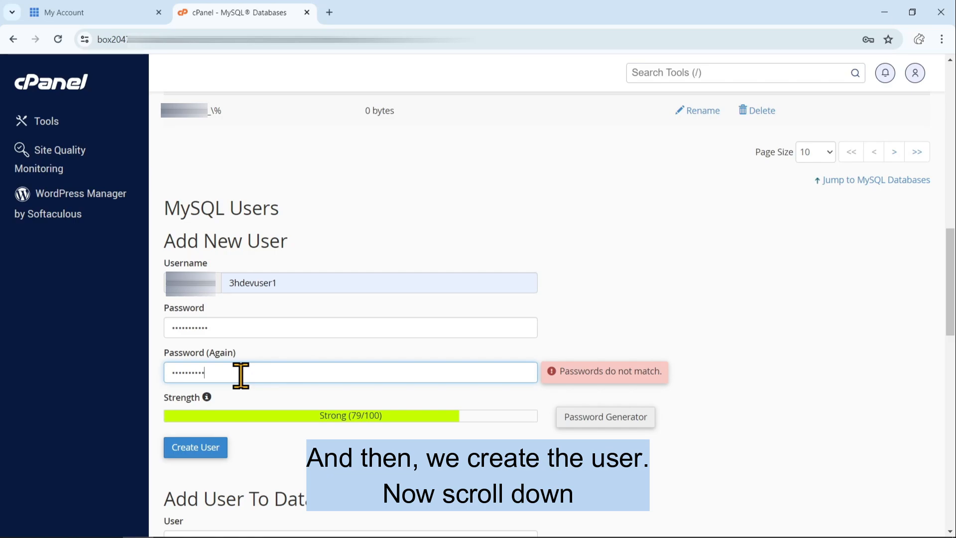
{"action": "type", "text": "•"}
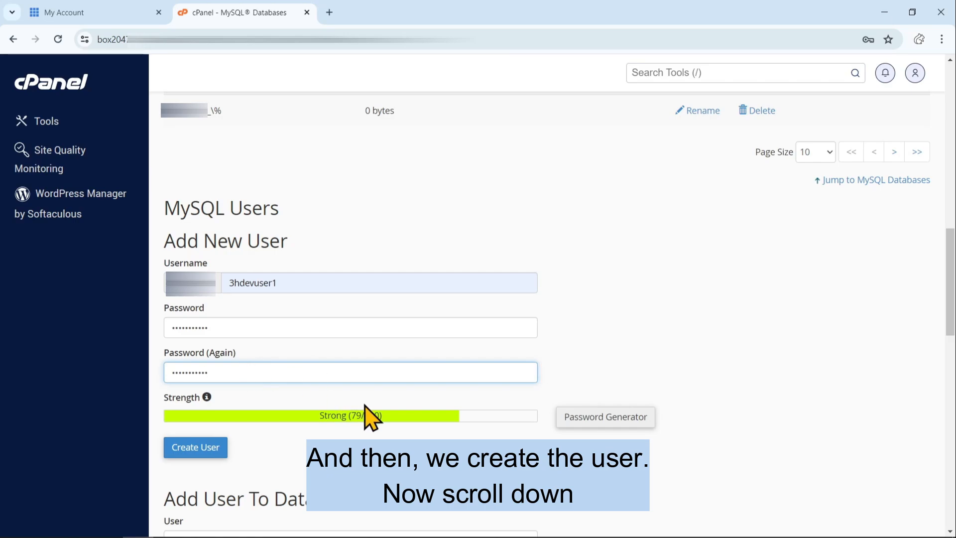
{"action": "left_click", "coordinate": [198, 453]}
- Add the user 3hdevuser1 to the database 3hdevdb1
{"action": "mouse_move", "coordinate": [944, 336]}
{"action": "left_mouse_down"}
{"action": "mouse_move", "coordinate": [944, 374]}
{"action": "mouse_move", "coordinate": [940, 352]}
{"action": "left_mouse_up"}
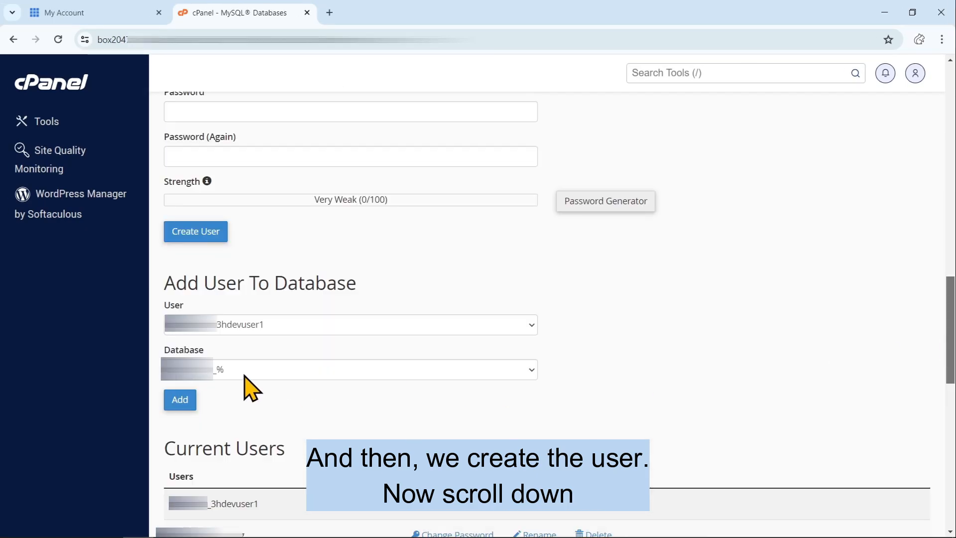
{"action": "left_click", "coordinate": [532, 371]}
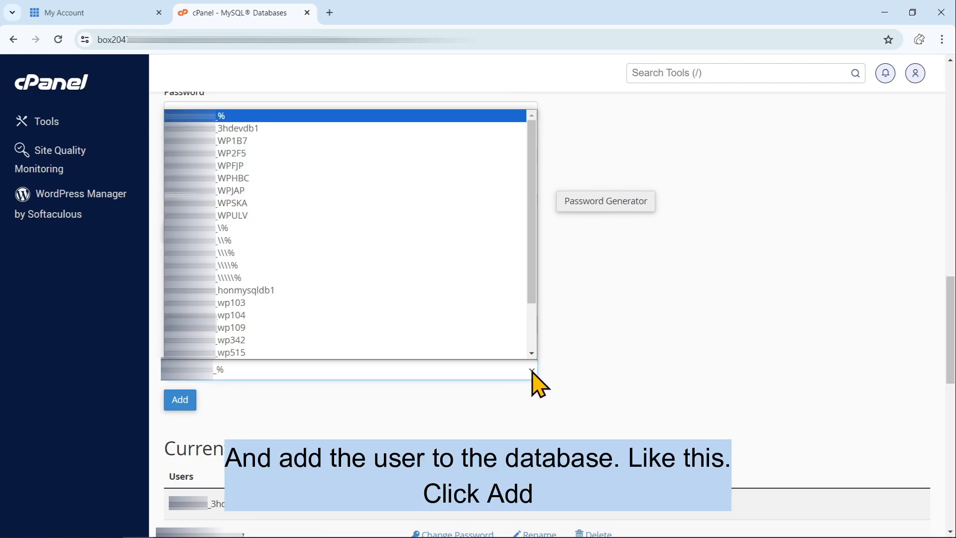
{"action": "left_click", "coordinate": [238, 129]}
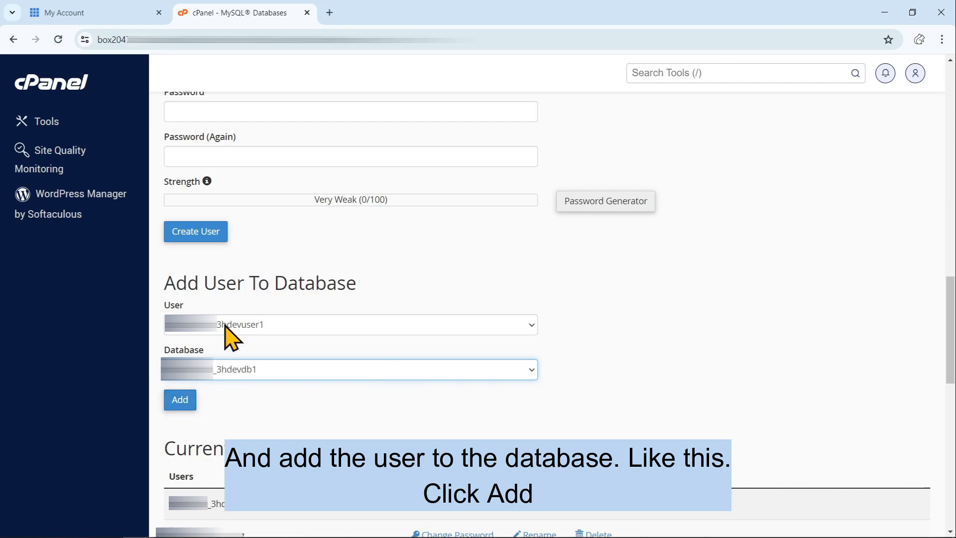
{"action": "left_click", "coordinate": [180, 400]}
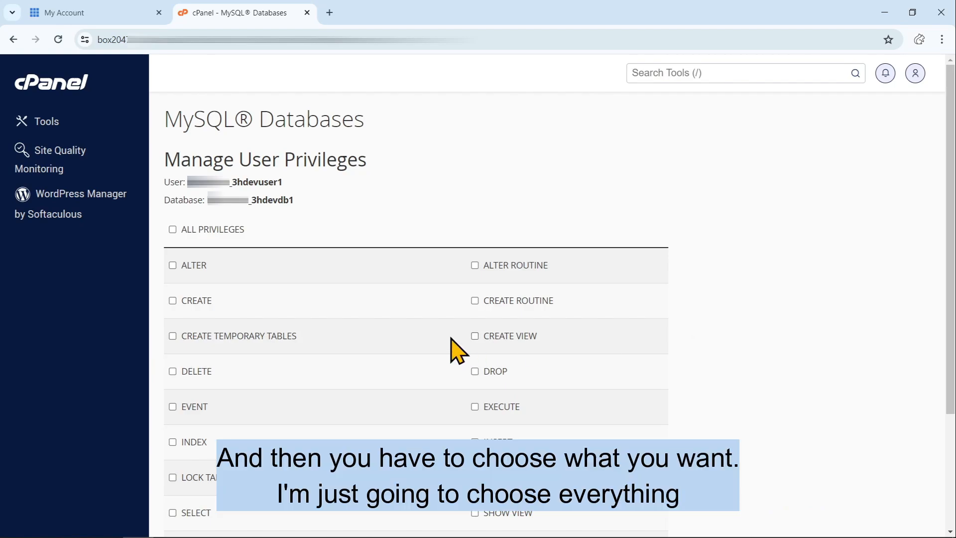
- Grant 3hdevuser1 all privileges on 3hdevdb1, save the change and check the assignment in the current databases list
{"action": "left_click", "coordinate": [173, 230]}
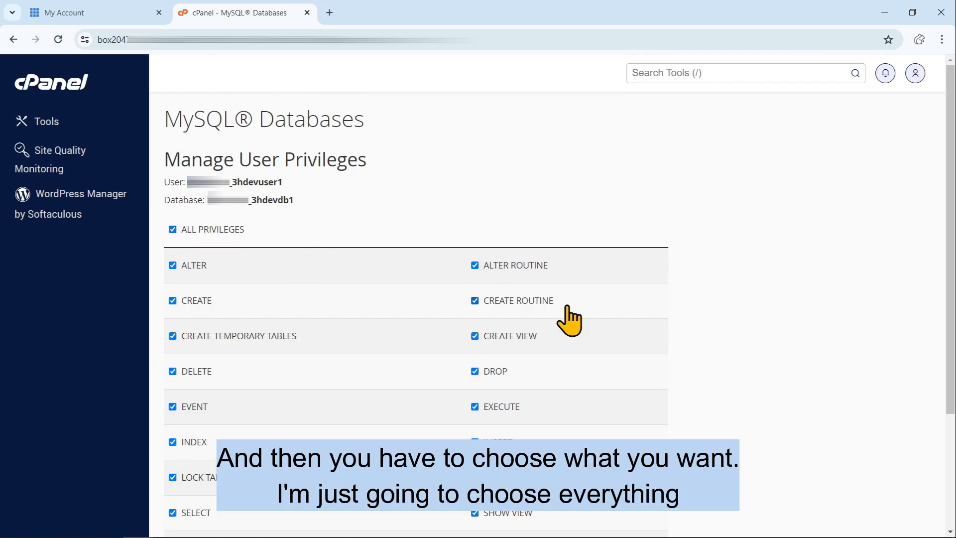
{"action": "left_click_drag", "start_coordinate": [951, 233], "coordinate": [939, 352]}
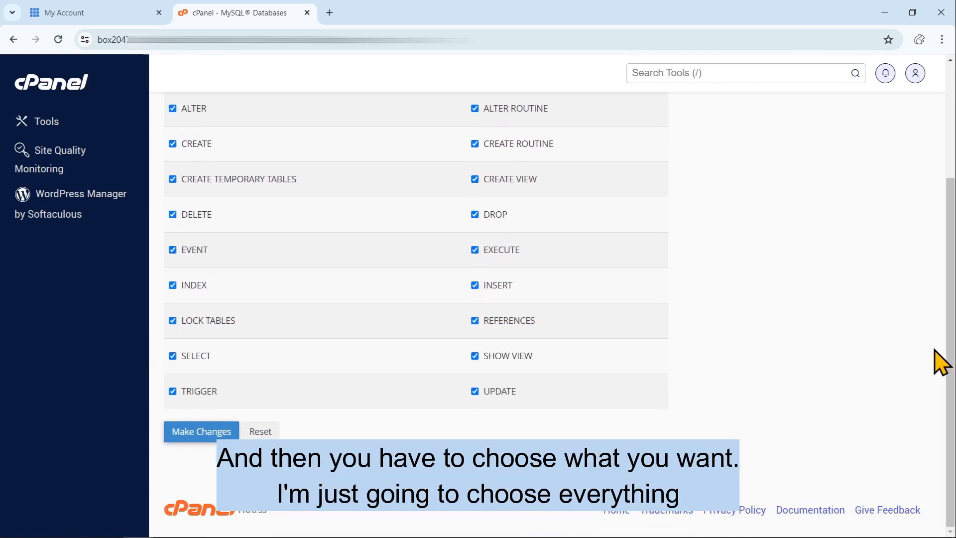
{"action": "left_click", "coordinate": [194, 434]}
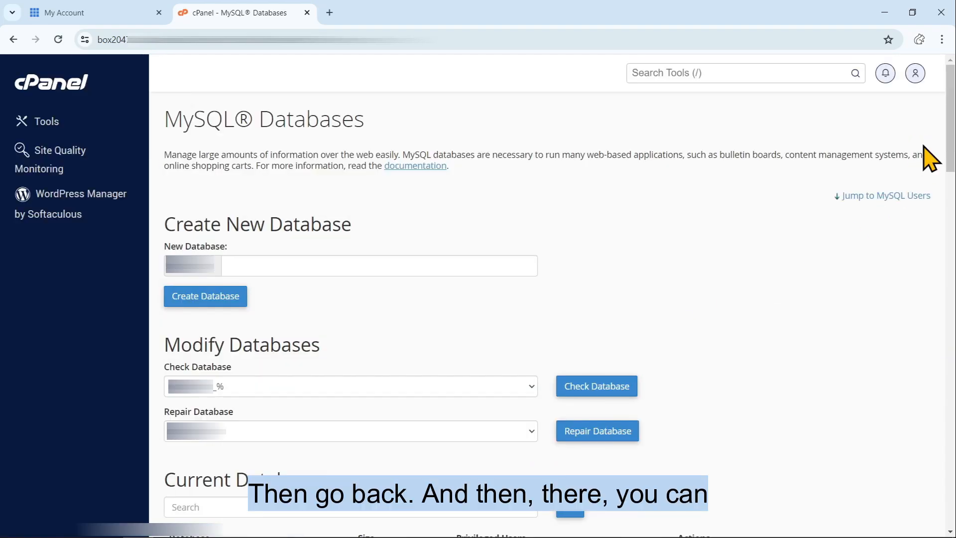
{"action": "left_click_drag", "start_coordinate": [951, 127], "coordinate": [951, 185]}
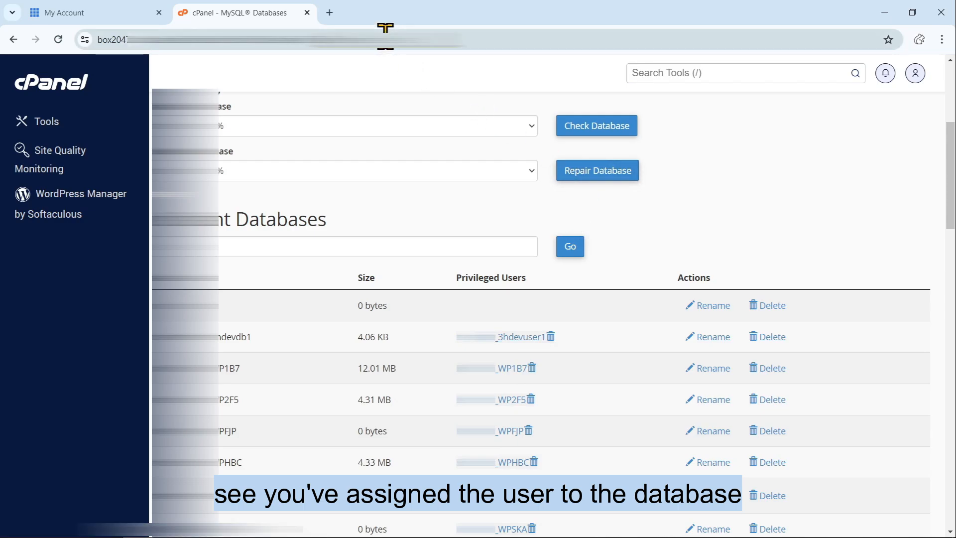
- Return to the Bluehost account page, reopen the cPanel dashboard from there and open Remote MySQL
{"action": "left_click", "coordinate": [113, 17]}
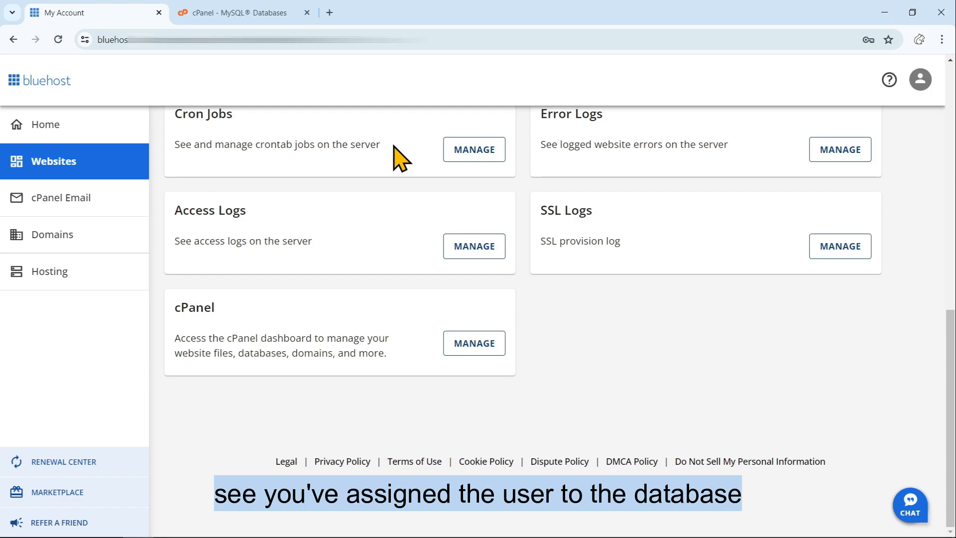
{"action": "left_click", "coordinate": [484, 350]}
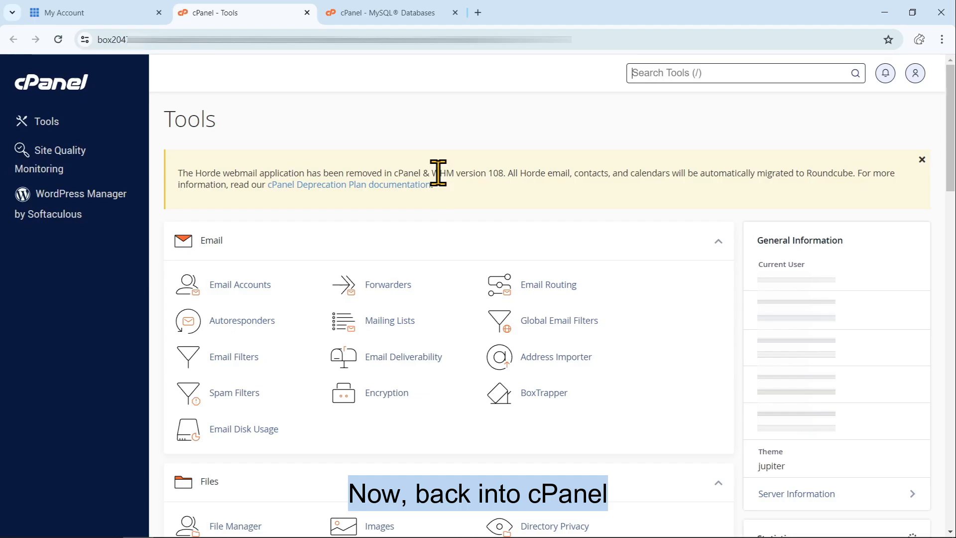
{"action": "left_click_drag", "start_coordinate": [951, 107], "coordinate": [952, 256]}
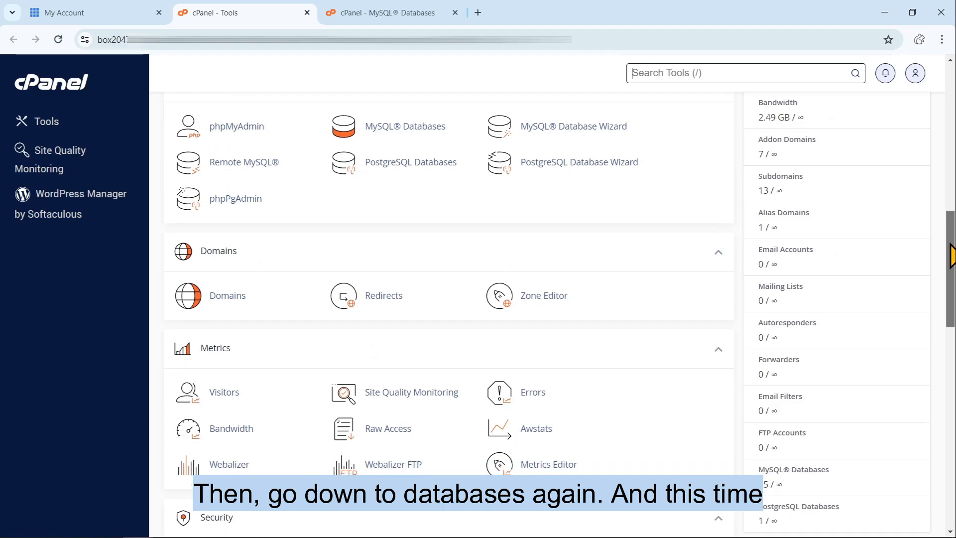
{"action": "left_click_drag", "start_coordinate": [951, 257], "coordinate": [951, 237]}
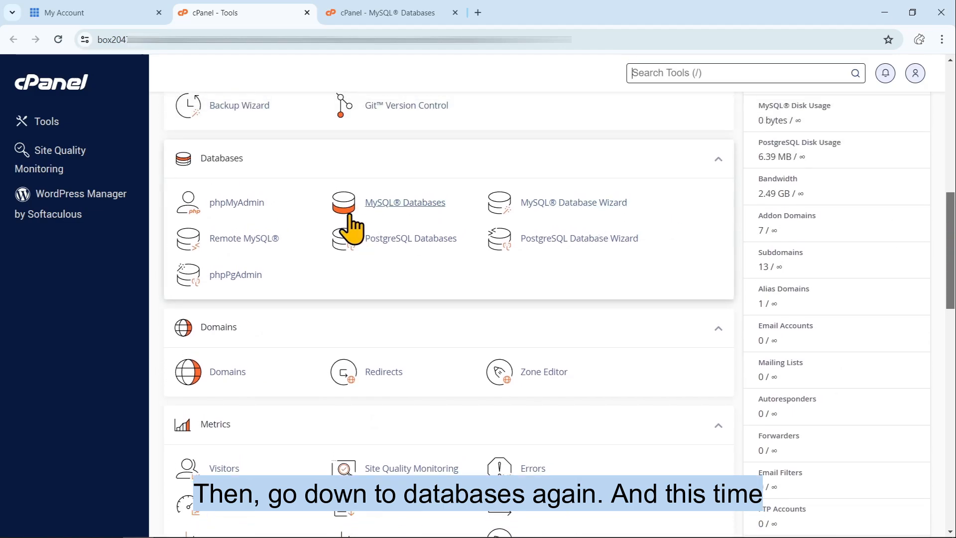
{"action": "left_click", "coordinate": [235, 240]}
- Search Google for "what is my ip" in a new browser tab
{"action": "left_click", "coordinate": [478, 14]}
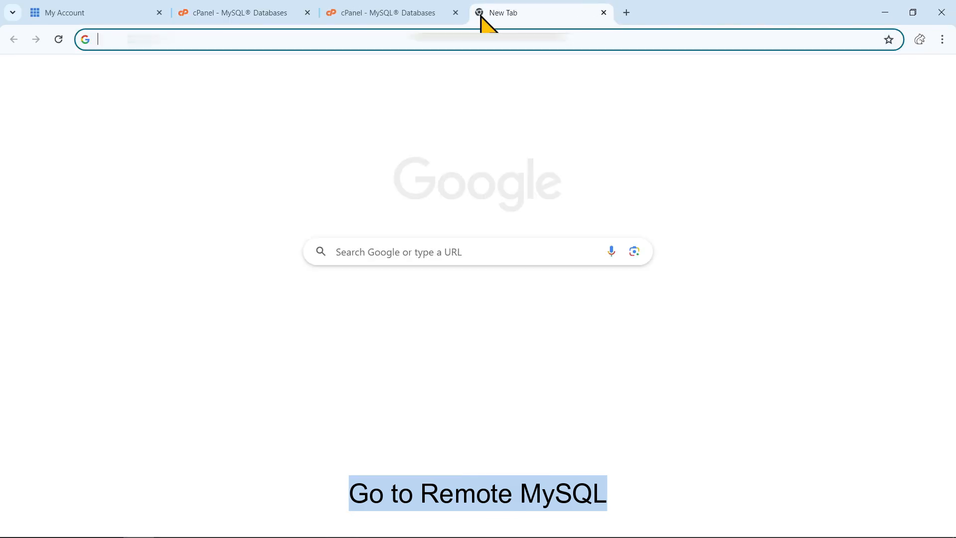
{"action": "type", "text": "what"}
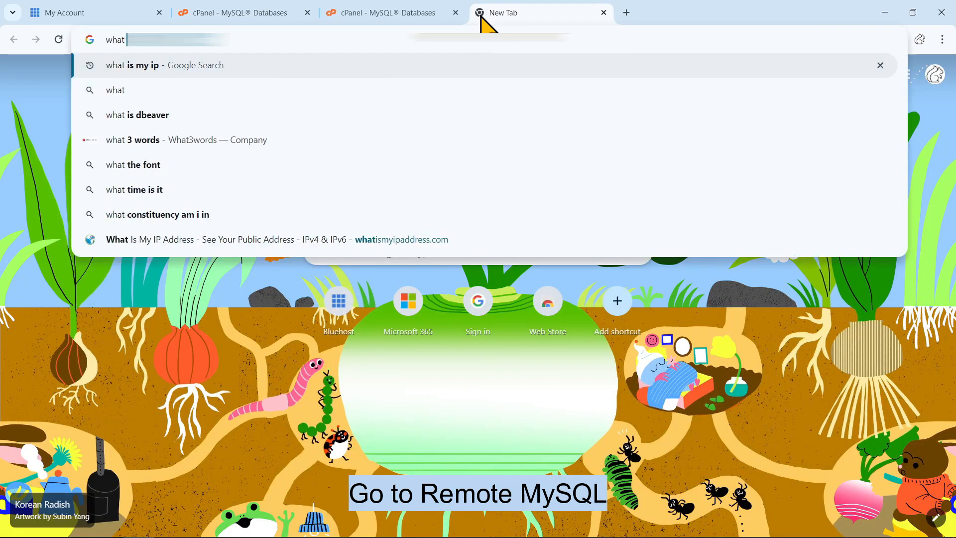
{"action": "type", "text": " is my ip"}
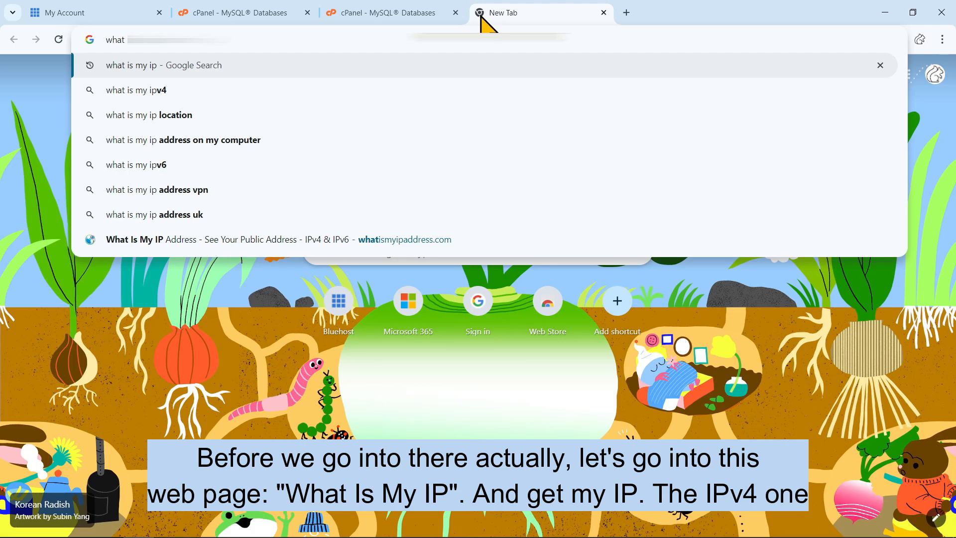
{"action": "key", "text": "Return"}
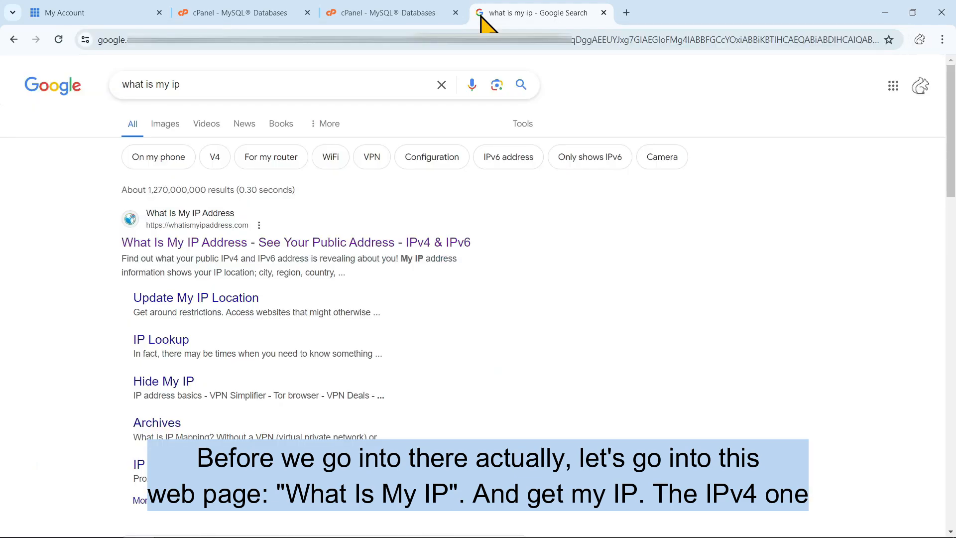
- Get the computer's public IPv4 address from the What Is My IP Address site and add it as a Remote MySQL access host
{"action": "left_click", "coordinate": [252, 249]}
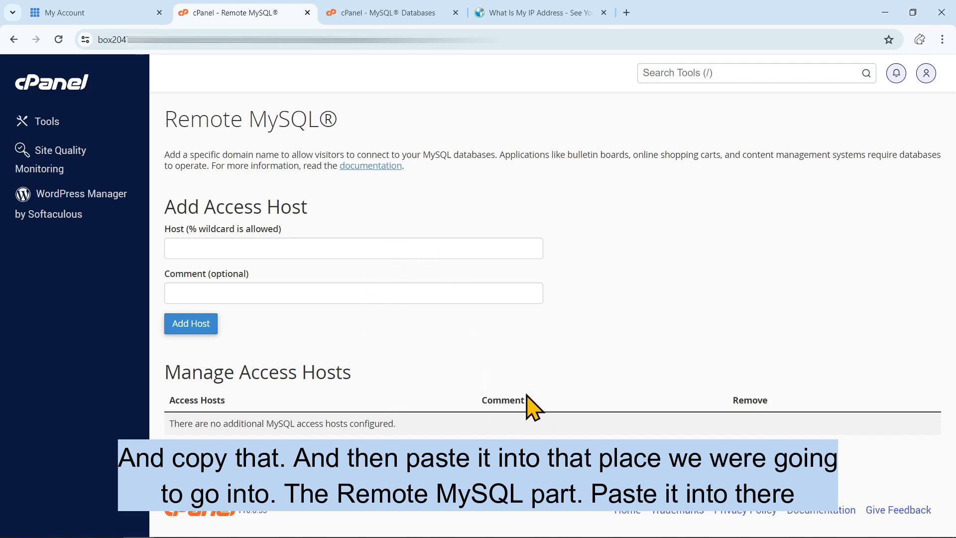
{"action": "left_click", "coordinate": [326, 245]}
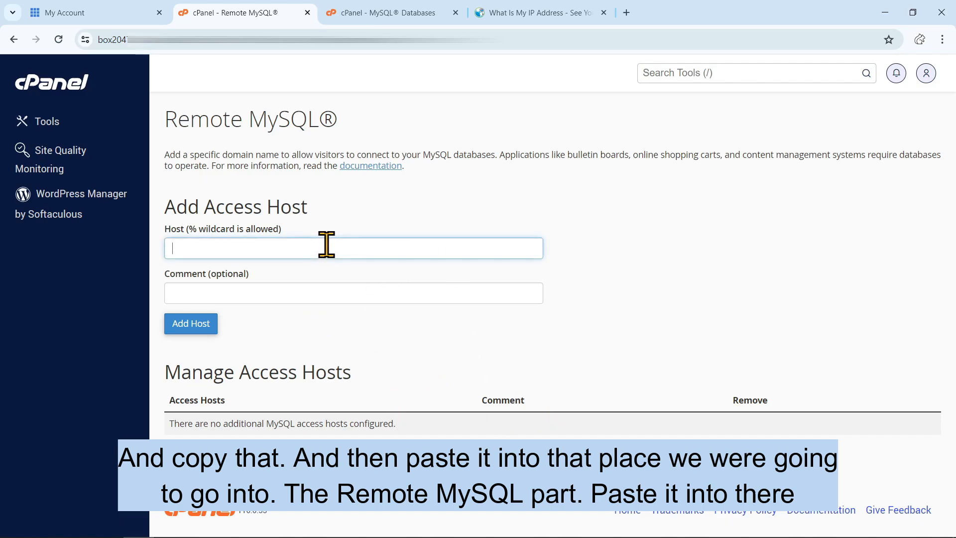
{"action": "key", "text": "ctrl+v"}
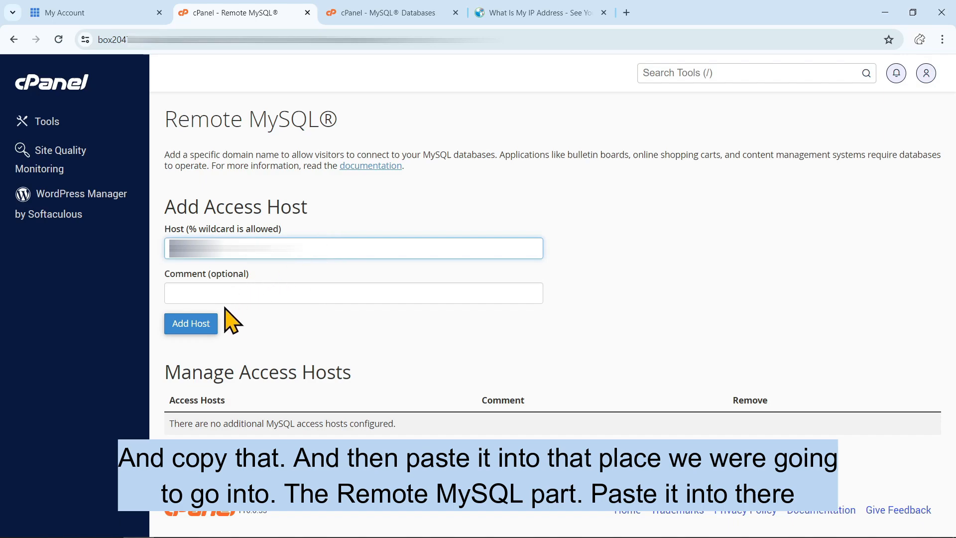
{"action": "left_click", "coordinate": [204, 328]}
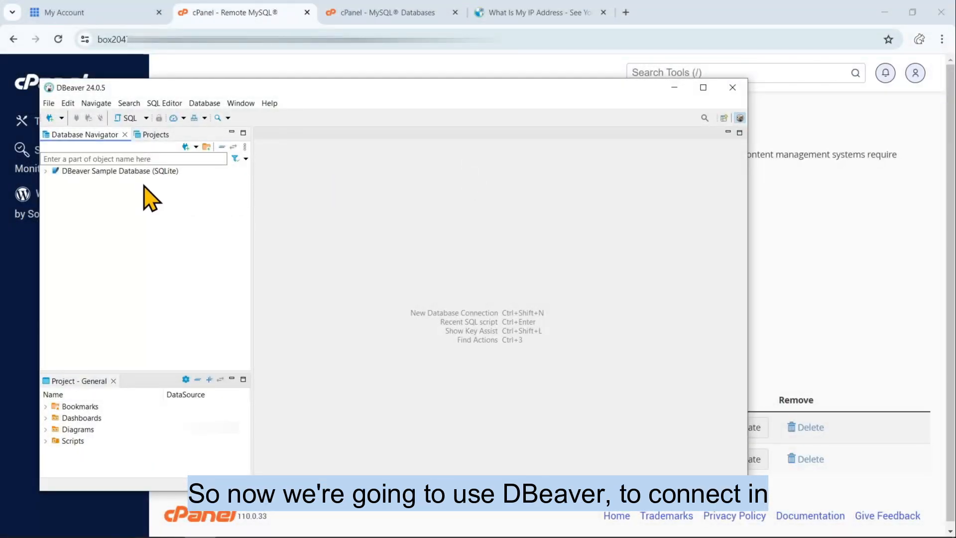
- Switch to DBeaver, maximize its window and start a new MySQL database connection up to its connection settings
{"action": "double_click", "coordinate": [340, 86]}
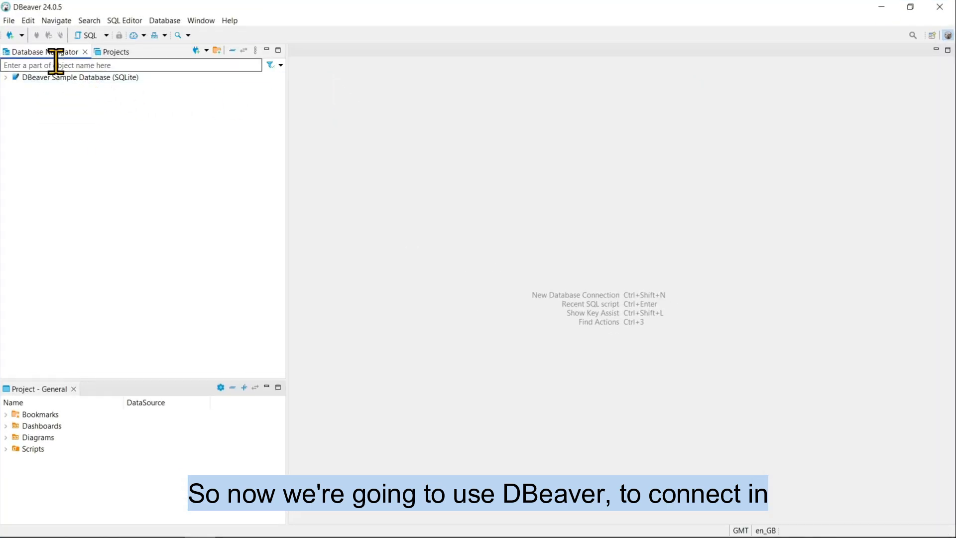
{"action": "left_click", "coordinate": [10, 34]}
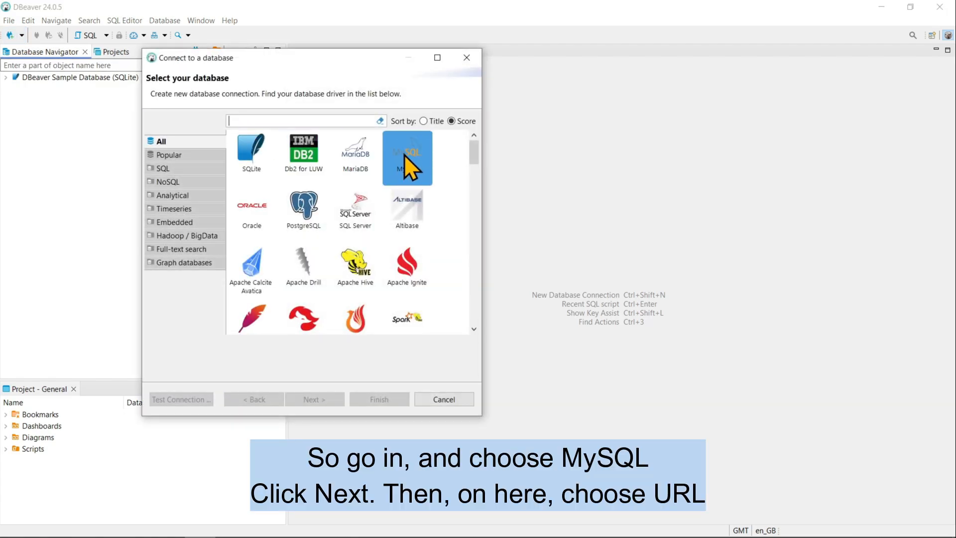
{"action": "left_click", "coordinate": [404, 154]}
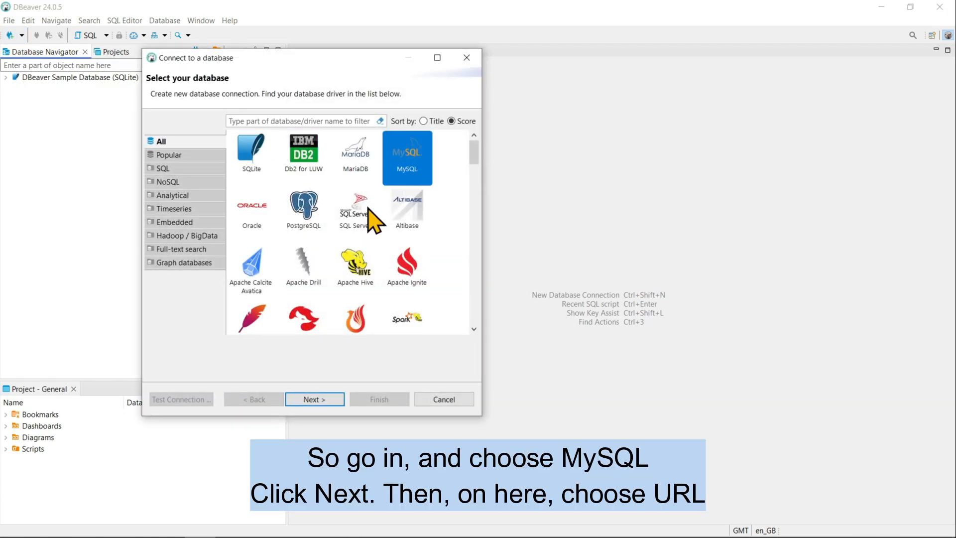
{"action": "left_click", "coordinate": [309, 397]}
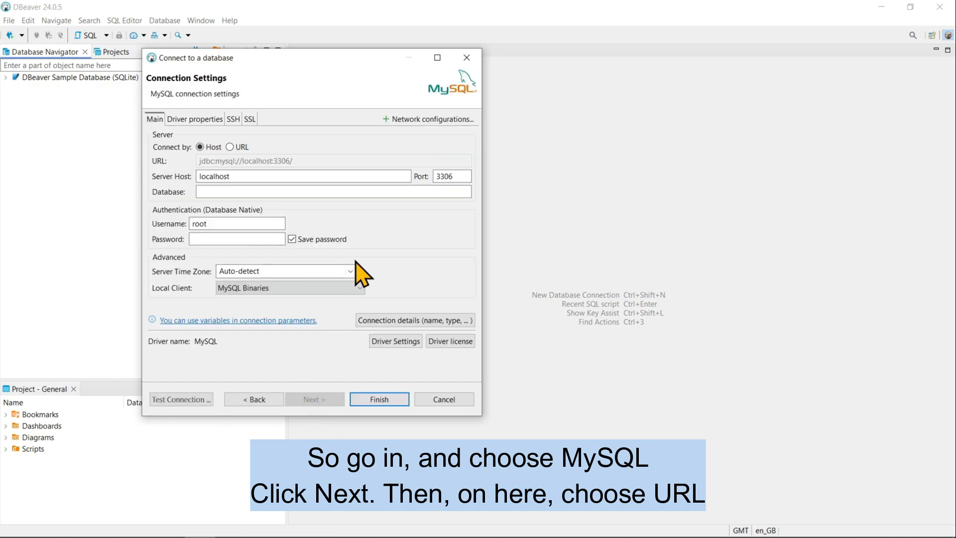
- Set the connection to use a URL and enter the server's jdbc:mysql address with port 3306 and the prefixed 3hdevdb1 database
{"action": "left_click", "coordinate": [255, 180]}
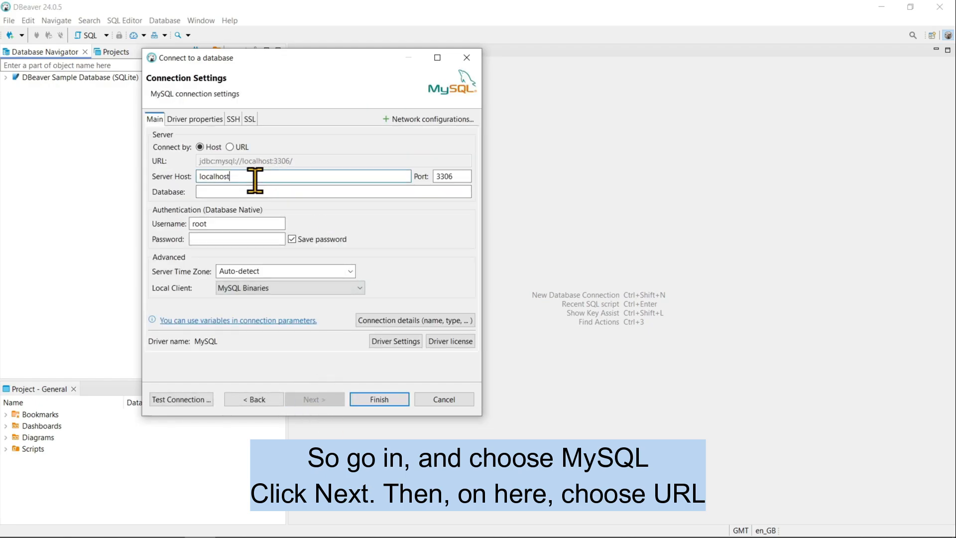
{"action": "left_click", "coordinate": [231, 147]}
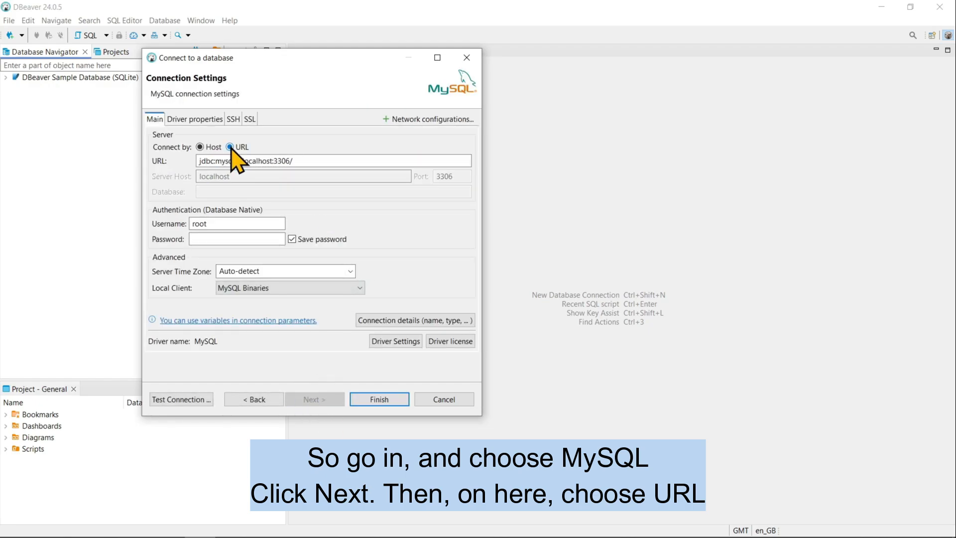
{"action": "double_click", "coordinate": [299, 160]}
{"action": "key", "text": "ctrl+v"}
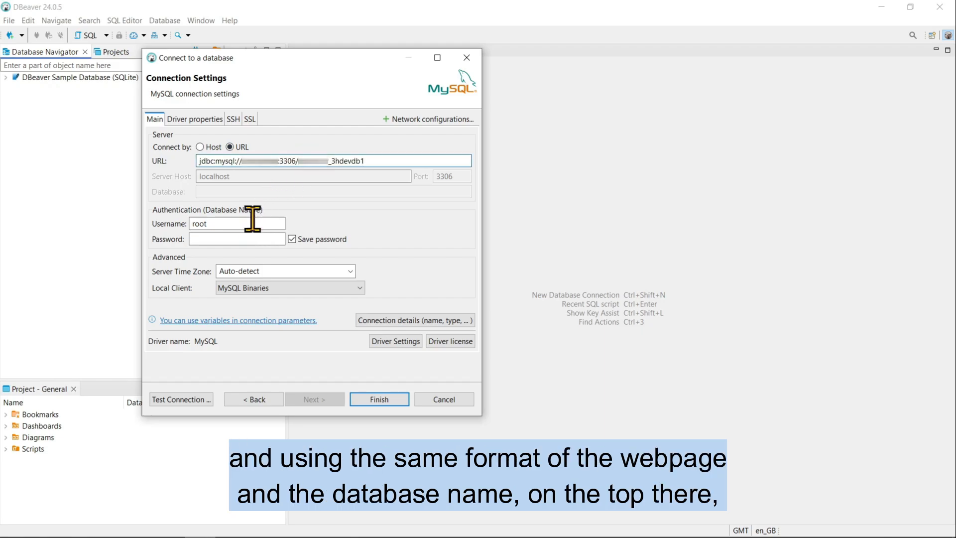
- Enter the prefixed 3hdevuser1 as the connection's username and fill in the database user's password
{"action": "double_click", "coordinate": [234, 224]}
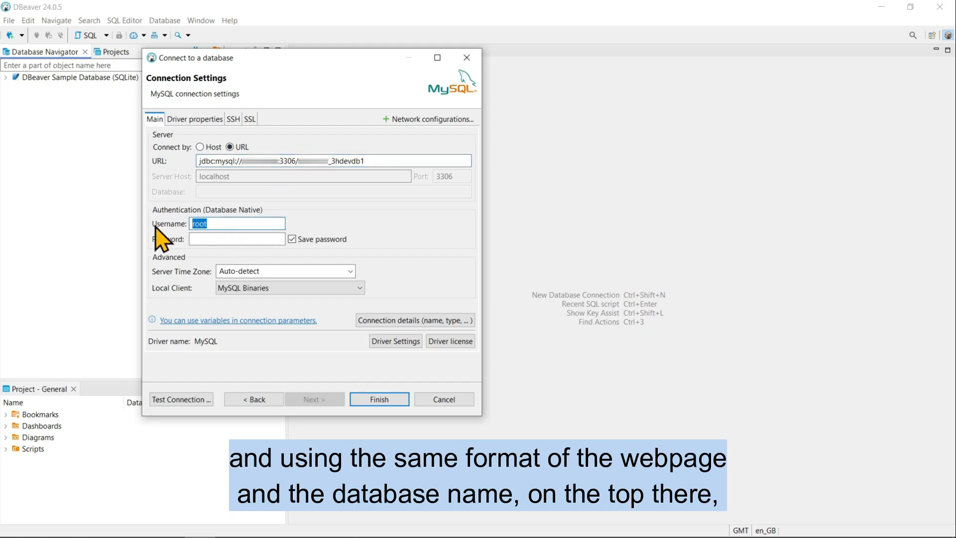
{"action": "key", "text": "ctrl+v"}
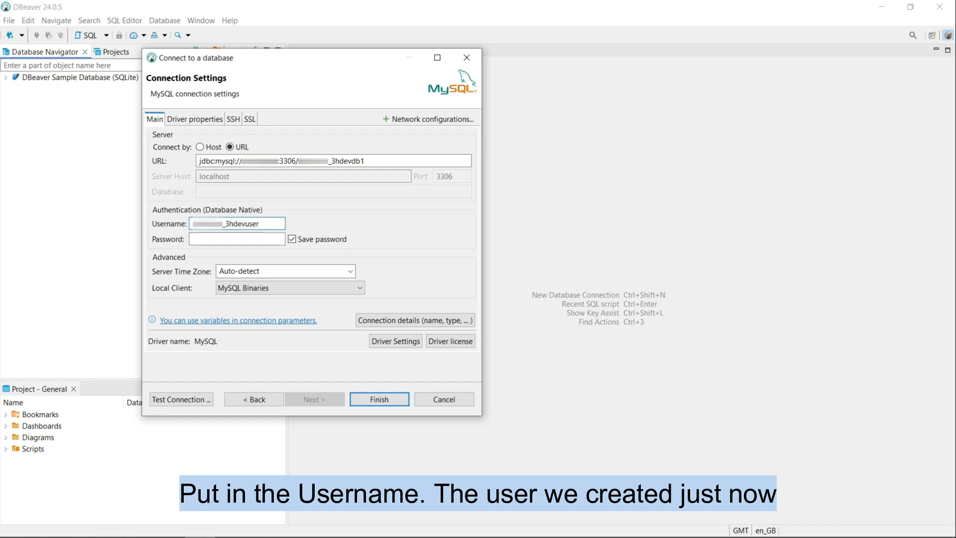
{"action": "type", "text": "1"}
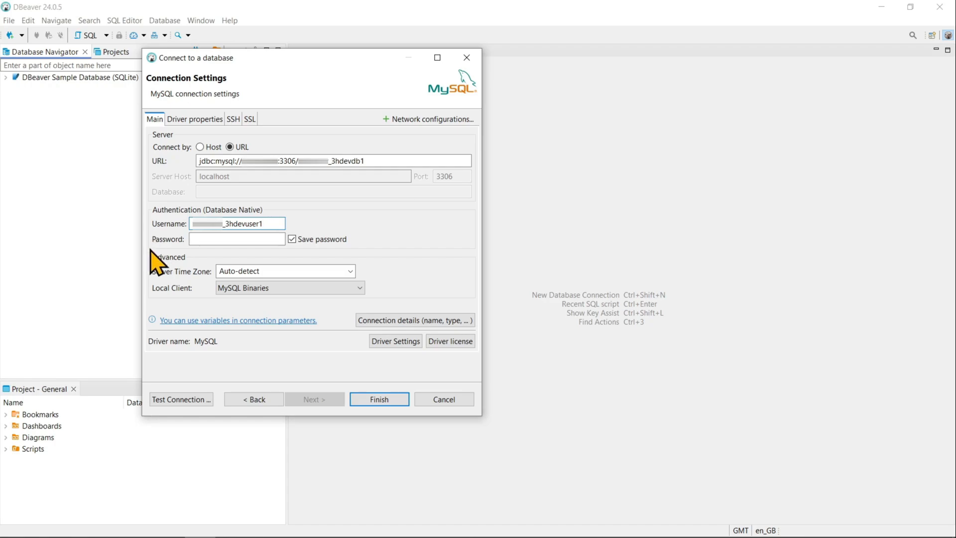
{"action": "left_click", "coordinate": [218, 239]}
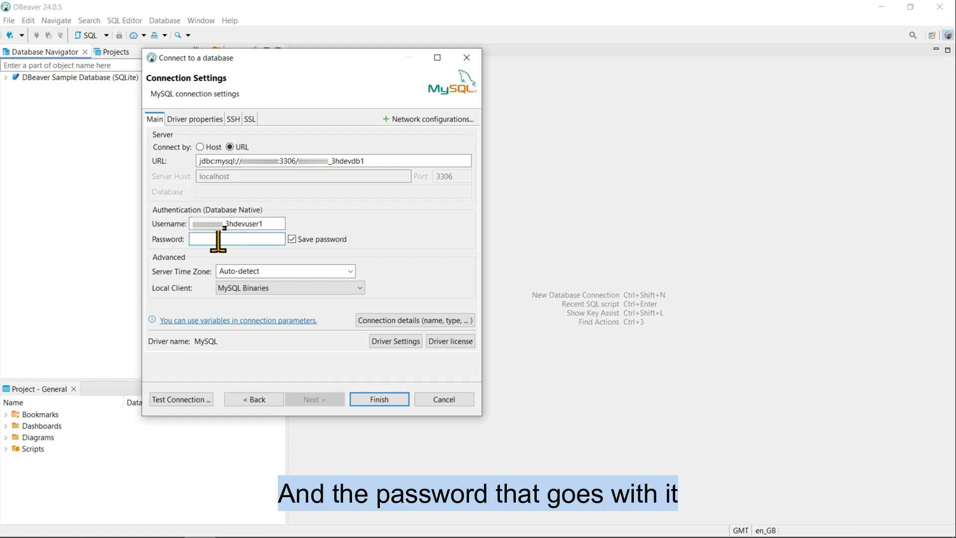
{"action": "type", "text": "•"}
- Test the MySQL connection, dismiss the test result and finish creating the connection
{"action": "left_click", "coordinate": [196, 399]}
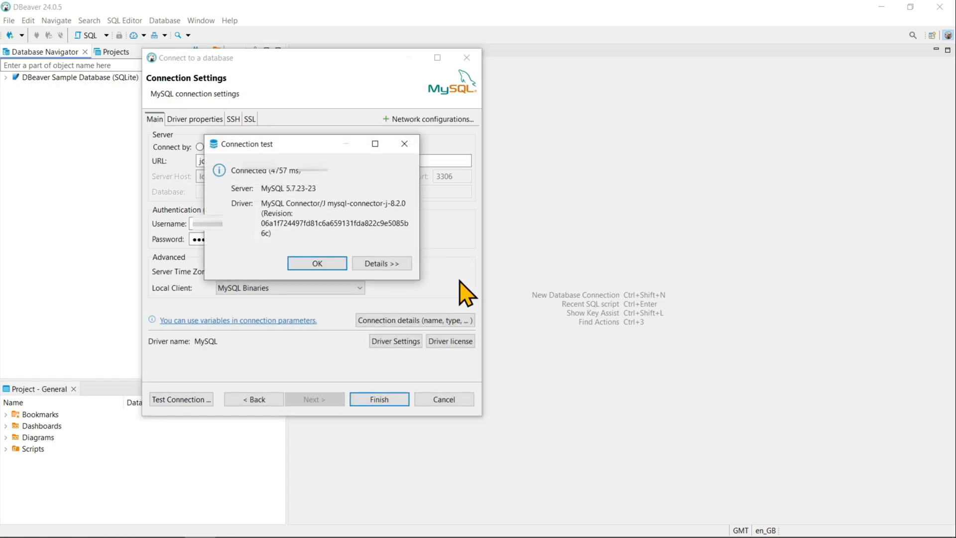
{"action": "left_click", "coordinate": [312, 265]}
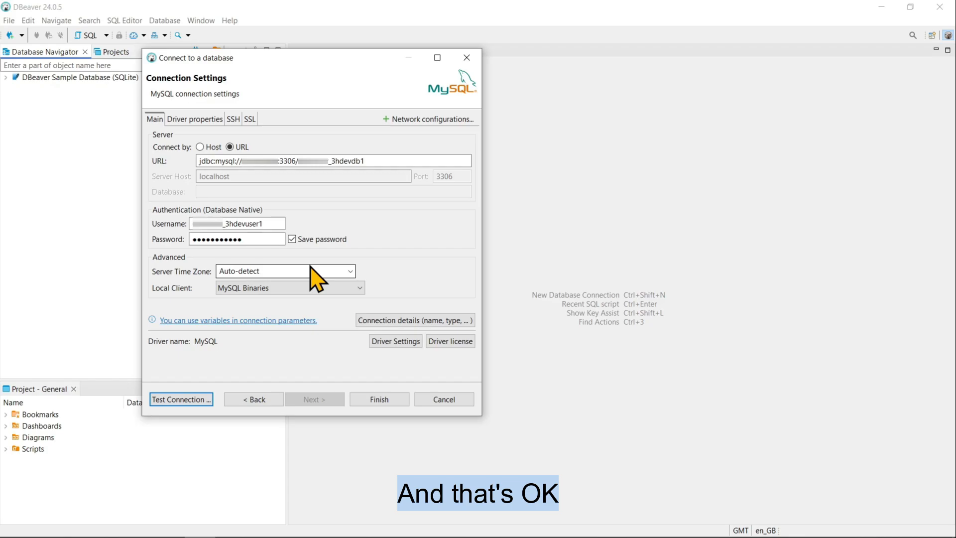
{"action": "left_click", "coordinate": [387, 408]}
{"action": "left_click", "coordinate": [386, 401]}
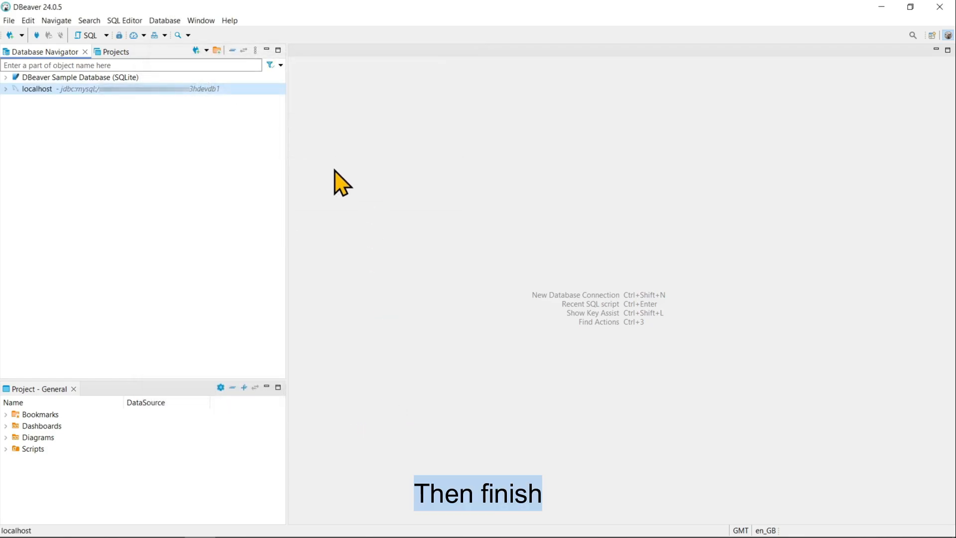
- Rename the localhost connection to 3hdevdb1
{"action": "right_click", "coordinate": [44, 90]}
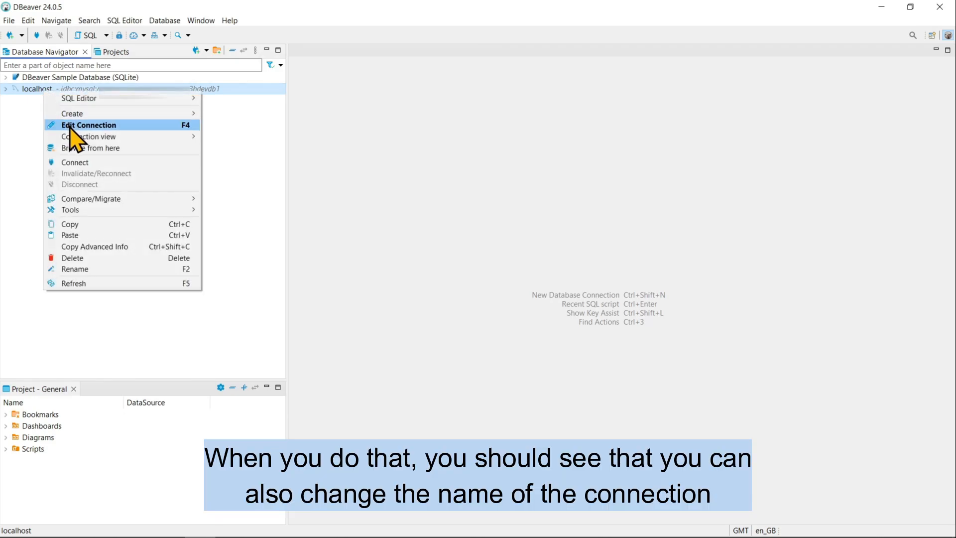
{"action": "left_click", "coordinate": [90, 270]}
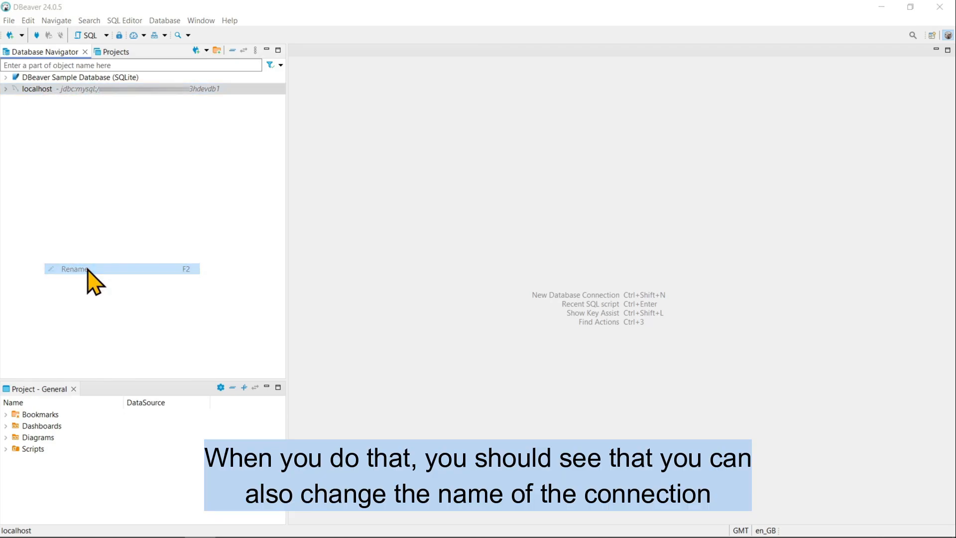
{"action": "type", "text": "3hdevdb1"}
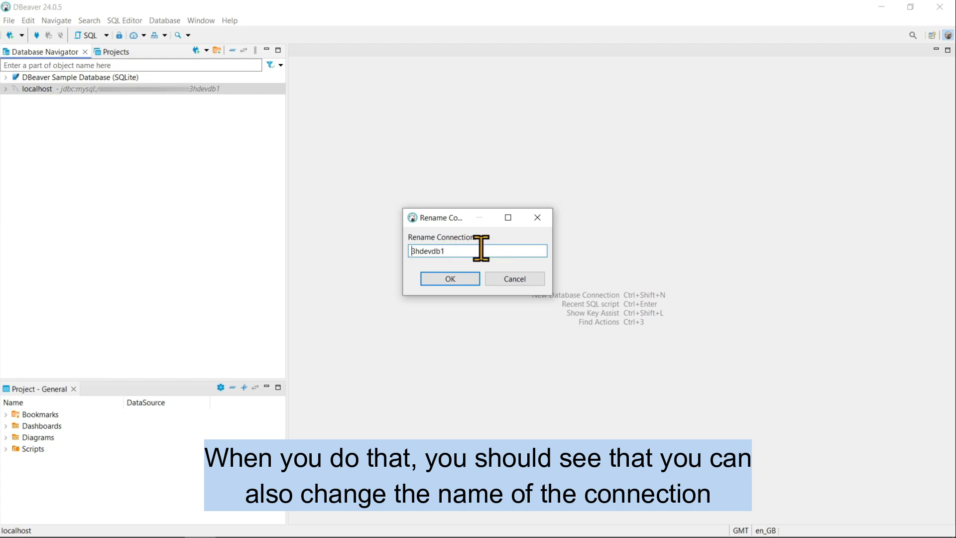
{"action": "left_click", "coordinate": [468, 279]}
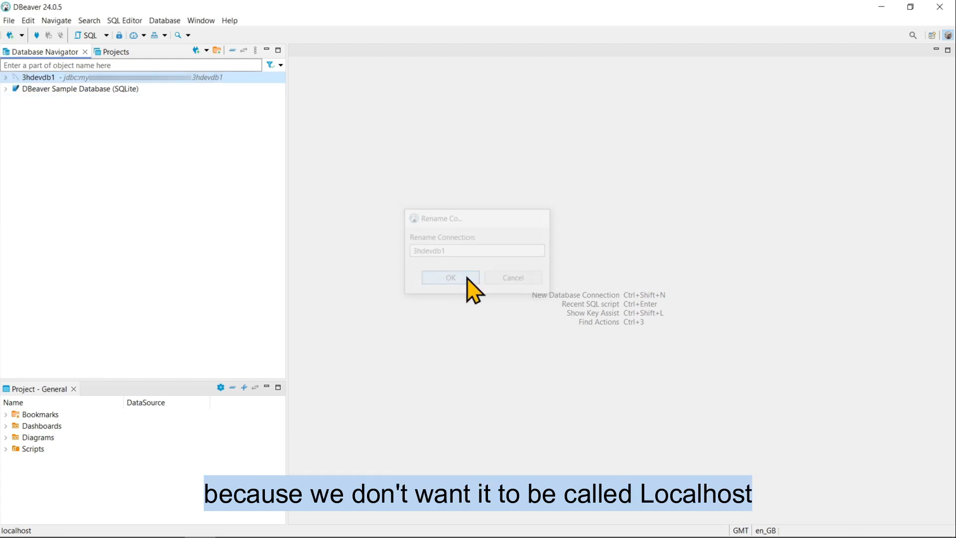
- Add a MySQL prefix to the connection's name so that it reads MySQL_3hdevdb1
{"action": "right_click", "coordinate": [76, 90]}
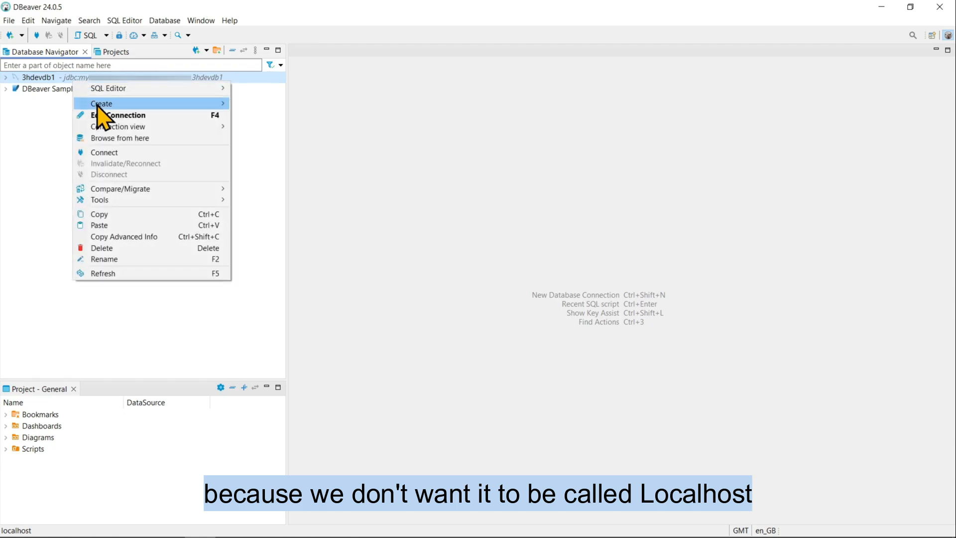
{"action": "mouse_move", "coordinate": [99, 104]}
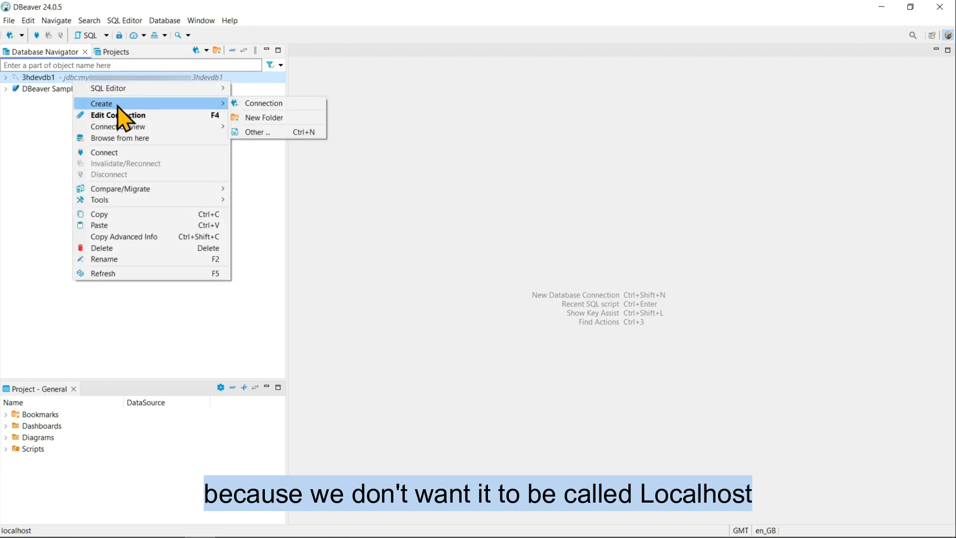
{"action": "left_click", "coordinate": [139, 260]}
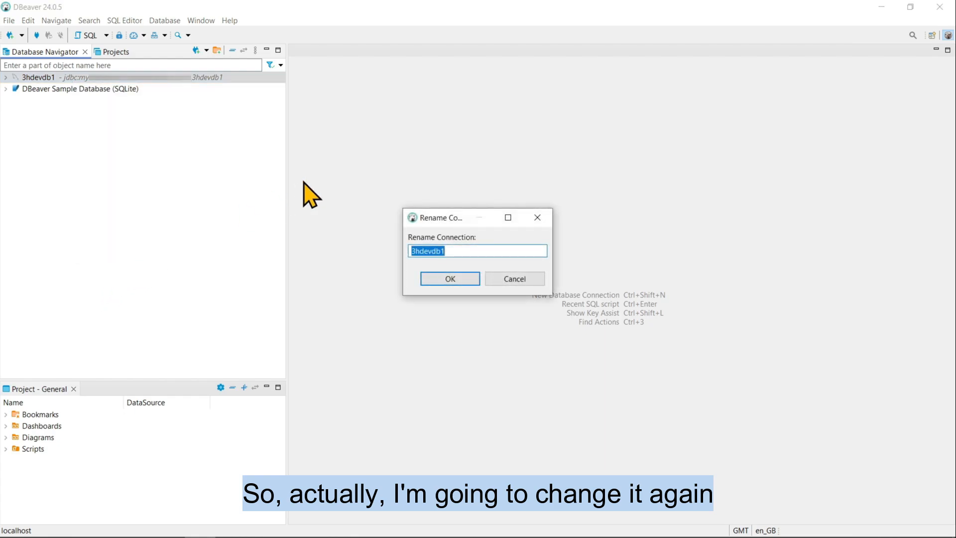
{"action": "left_click", "coordinate": [485, 247]}
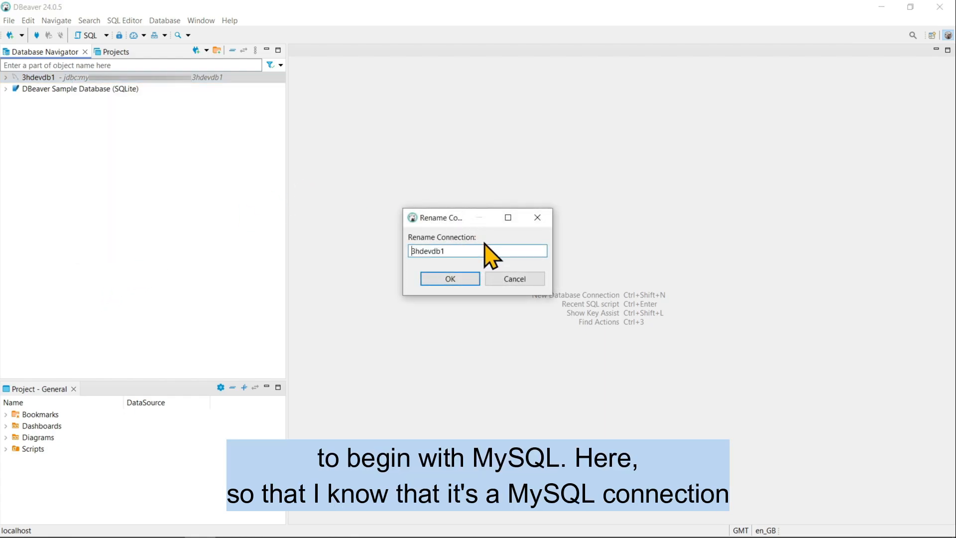
{"action": "key", "text": "Home"}
{"action": "type", "text": "MySQL"}
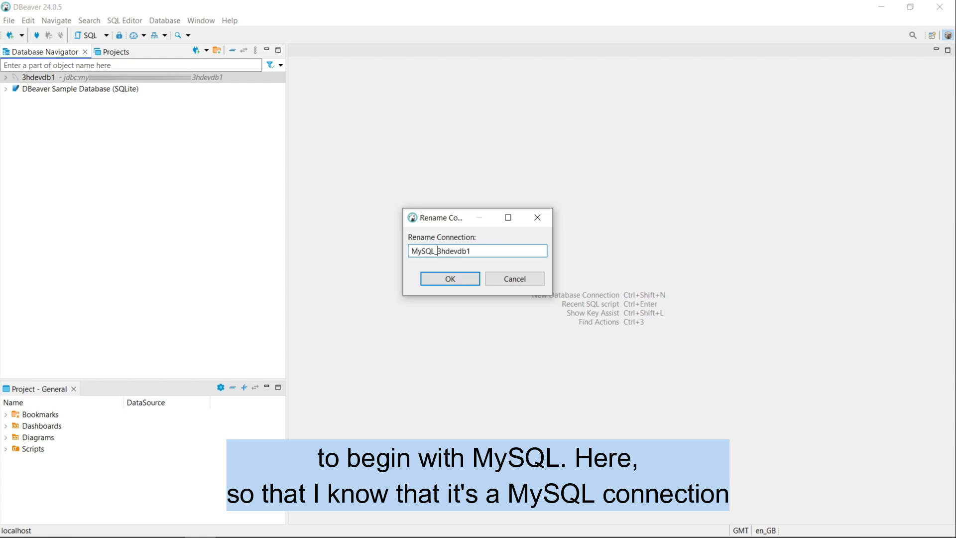
{"action": "left_click", "coordinate": [451, 279]}
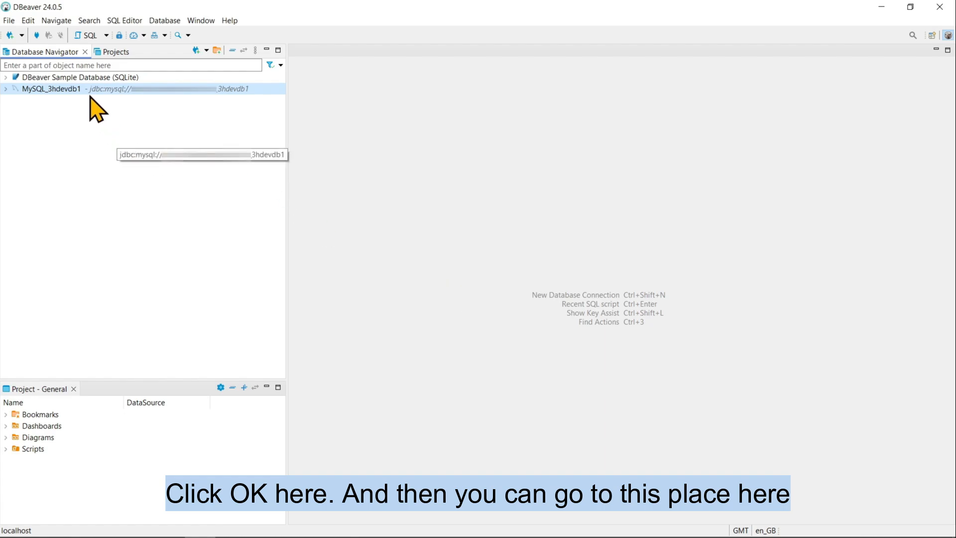
{"action": "right_click", "coordinate": [43, 91]}
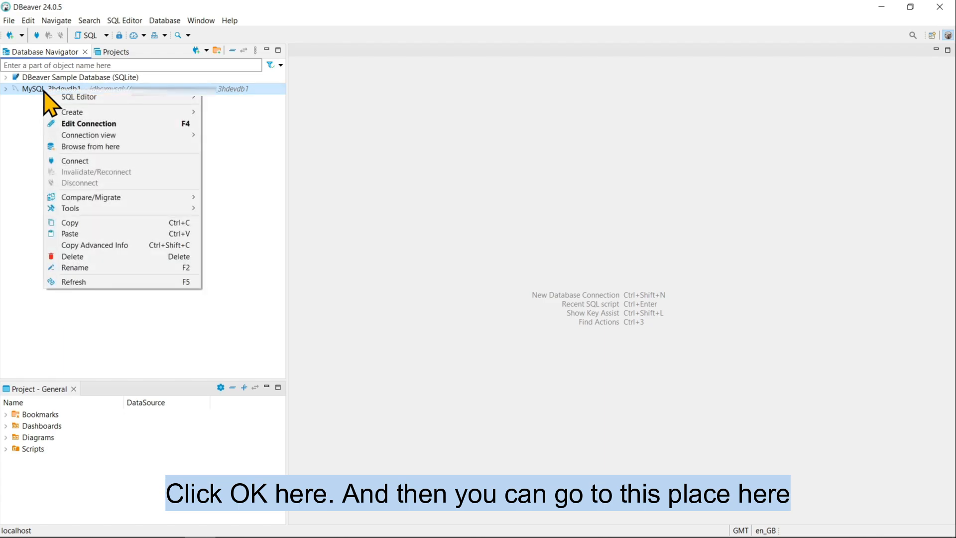
{"action": "mouse_move", "coordinate": [104, 138]}
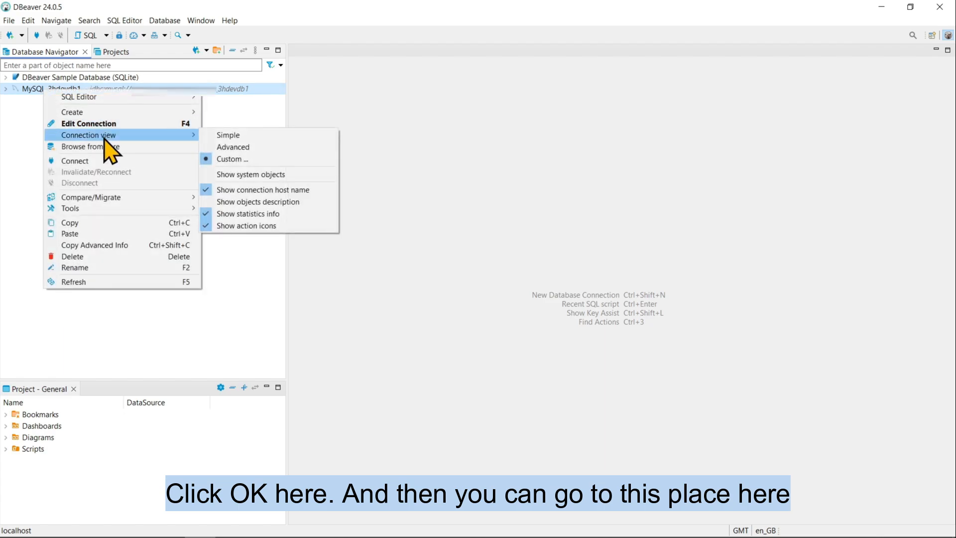
{"action": "left_click", "coordinate": [25, 150]}
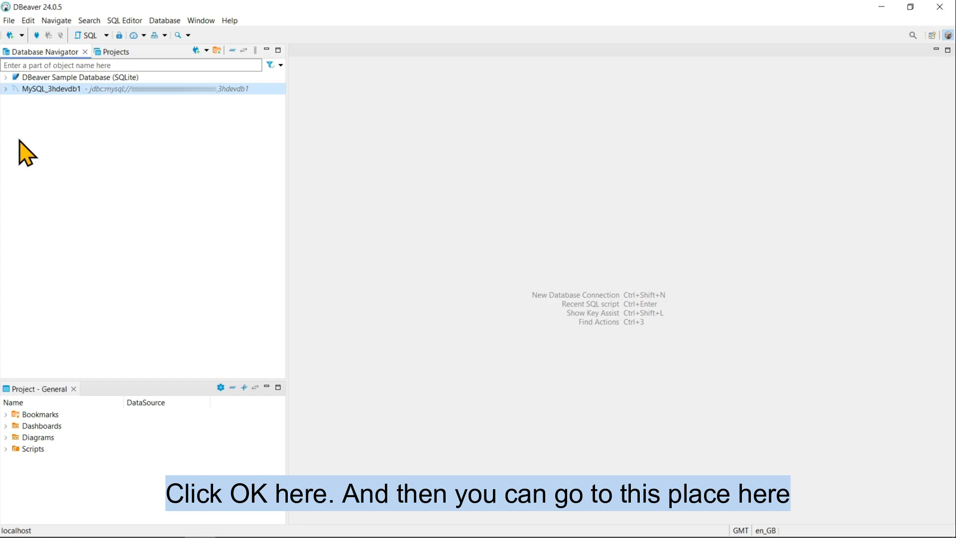
- Connect to MySQL_3hdevdb1 and expand its 3hdevdb1 database to check the tables and views
{"action": "left_click", "coordinate": [6, 90]}
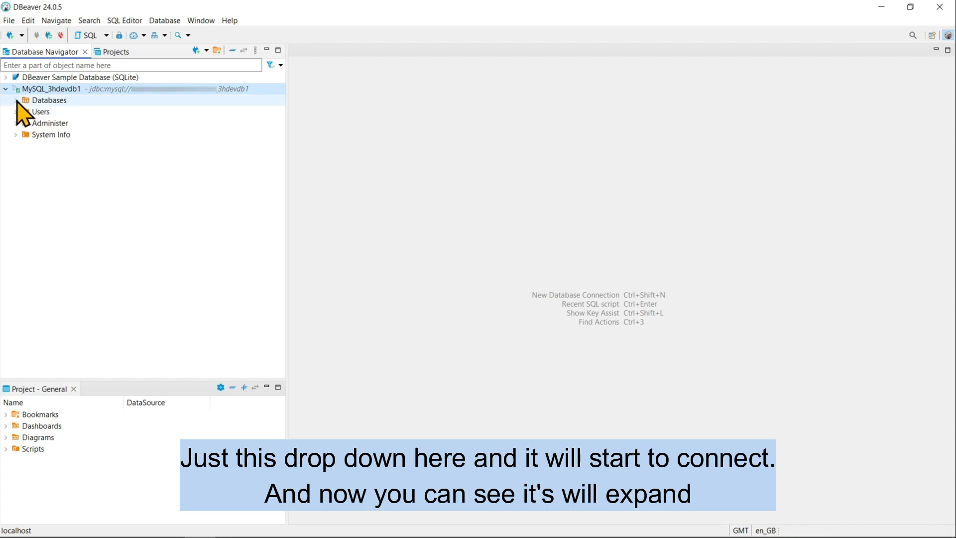
{"action": "left_click", "coordinate": [16, 101]}
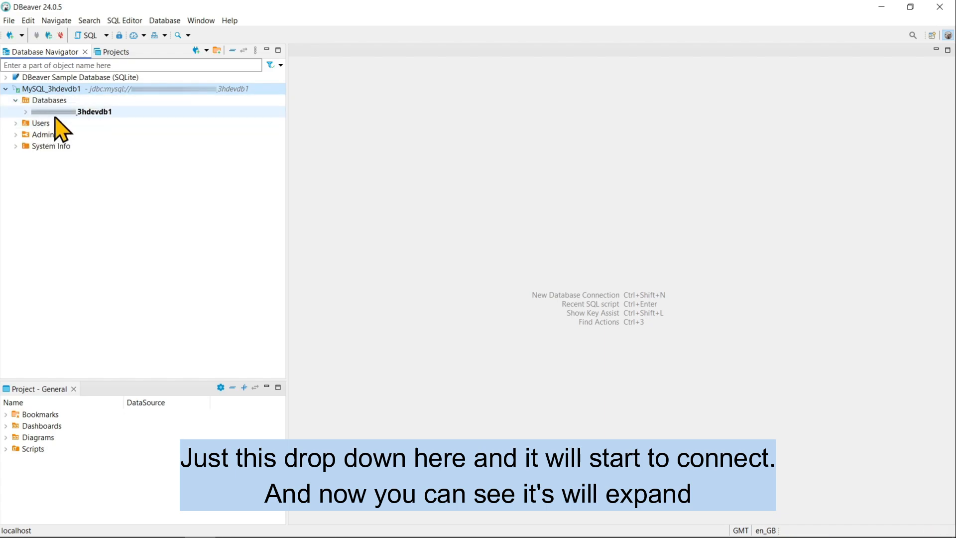
{"action": "left_click", "coordinate": [26, 113]}
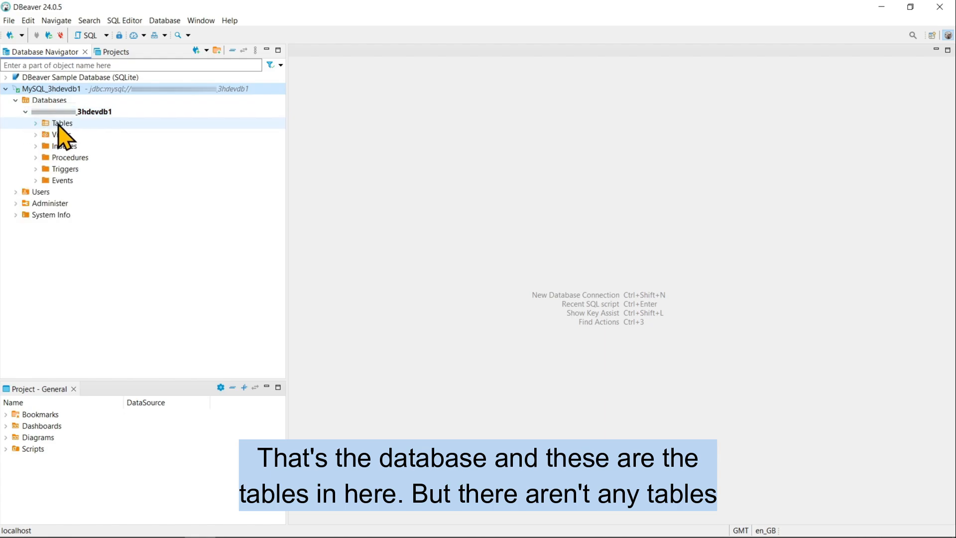
{"action": "left_click", "coordinate": [35, 123]}
{"action": "left_click", "coordinate": [36, 135]}
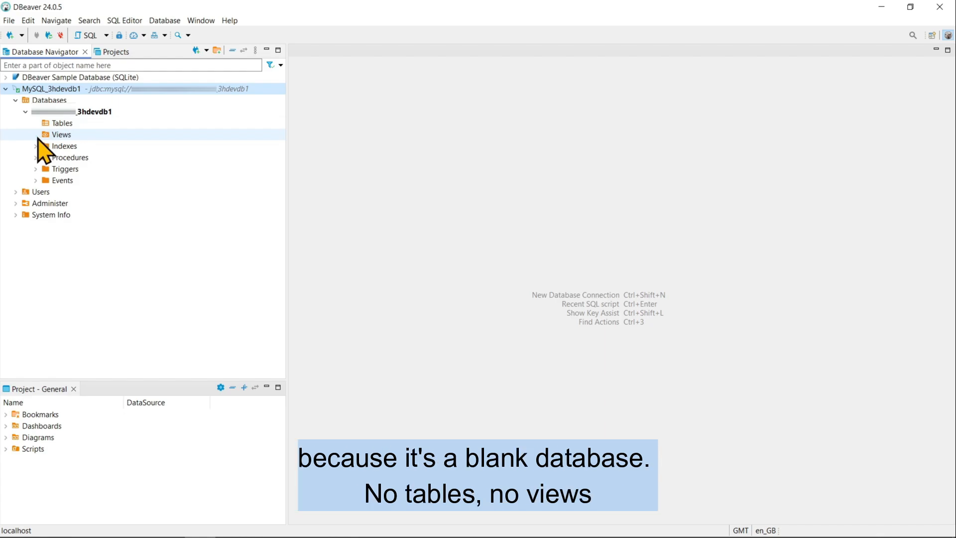
- Check the Tables and Views folders of the 3hdevdb1 database
{"action": "left_click", "coordinate": [60, 124]}
{"action": "left_click", "coordinate": [64, 135]}
{"action": "left_click", "coordinate": [79, 125]}
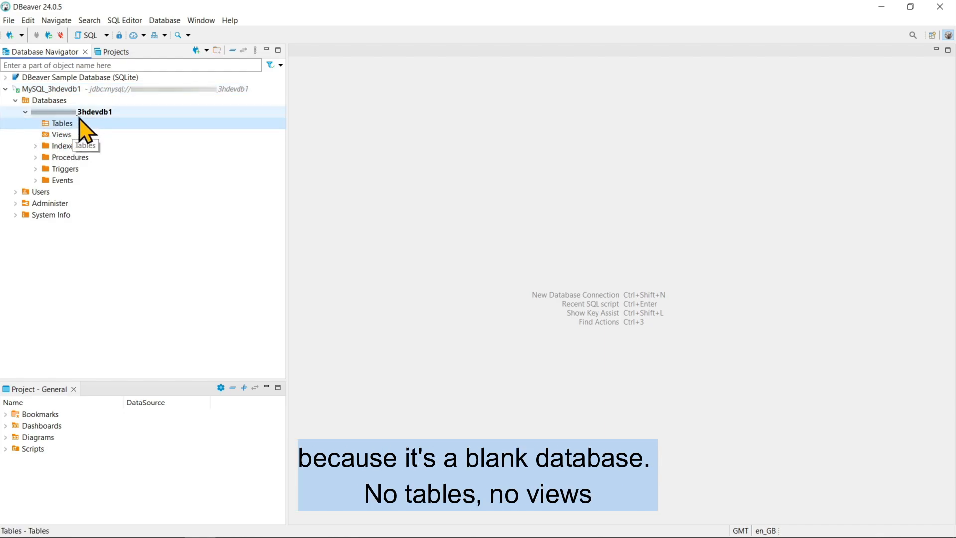
{"action": "left_click", "coordinate": [95, 112]}
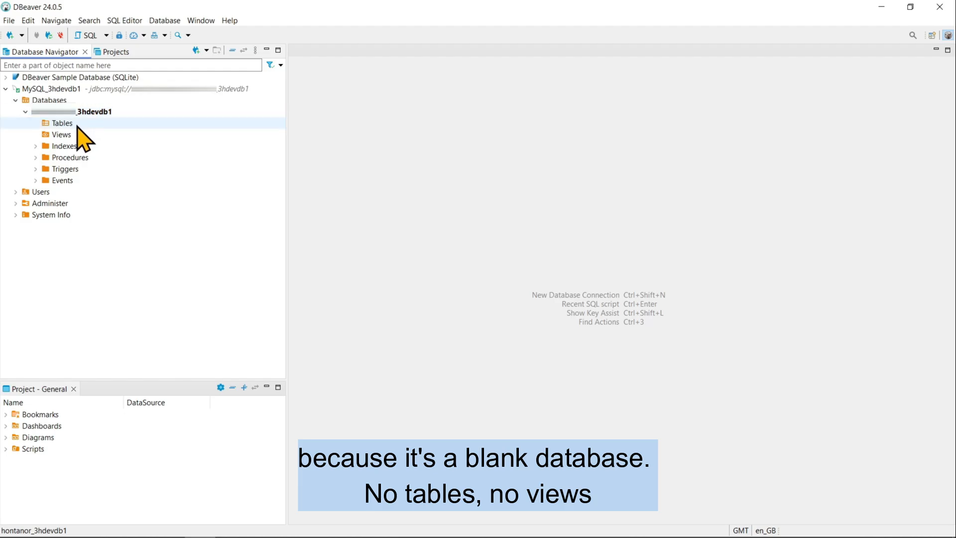
{"action": "left_click", "coordinate": [77, 125]}
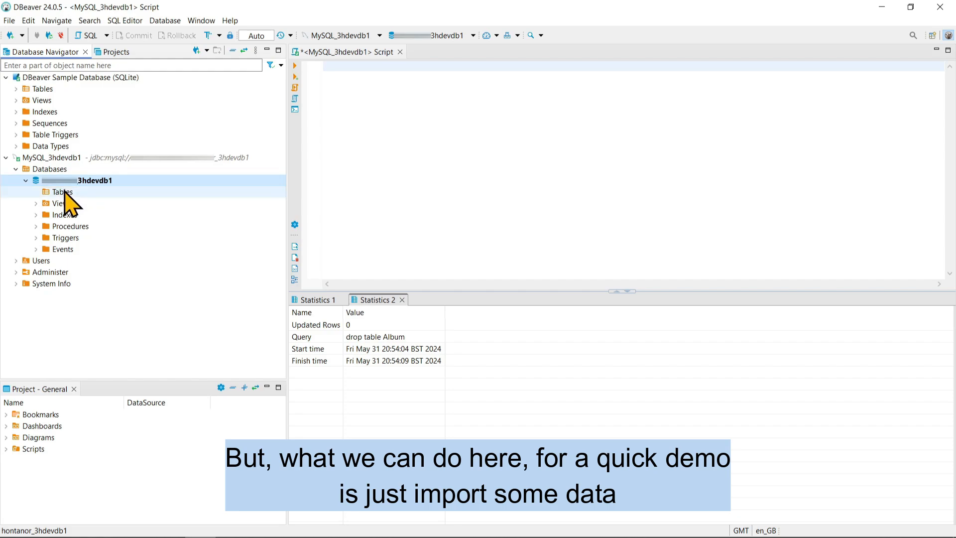
- Start a CSV data import into the 3hdevdb1 tables with Album_202405312043.csv from C:\Data as the input file
{"action": "right_click", "coordinate": [64, 192]}
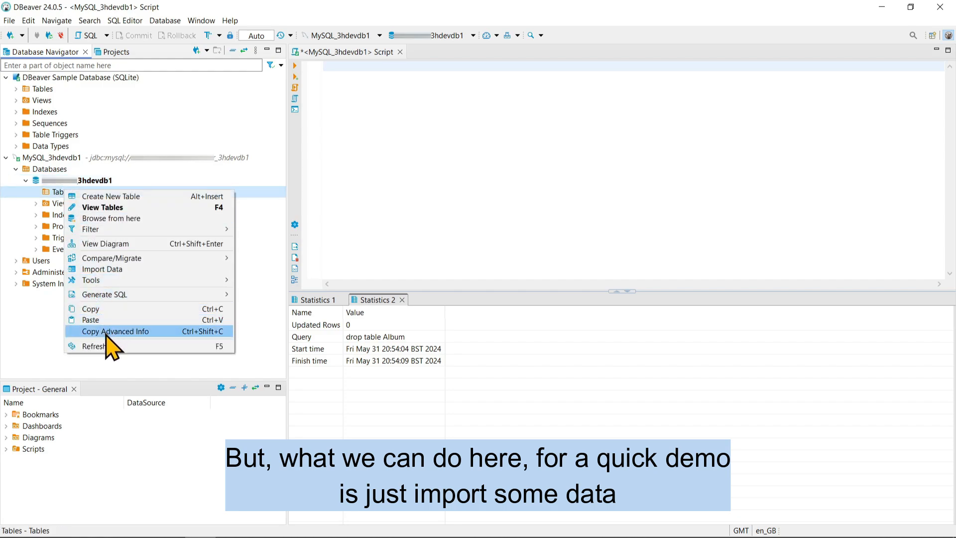
{"action": "left_click", "coordinate": [124, 269]}
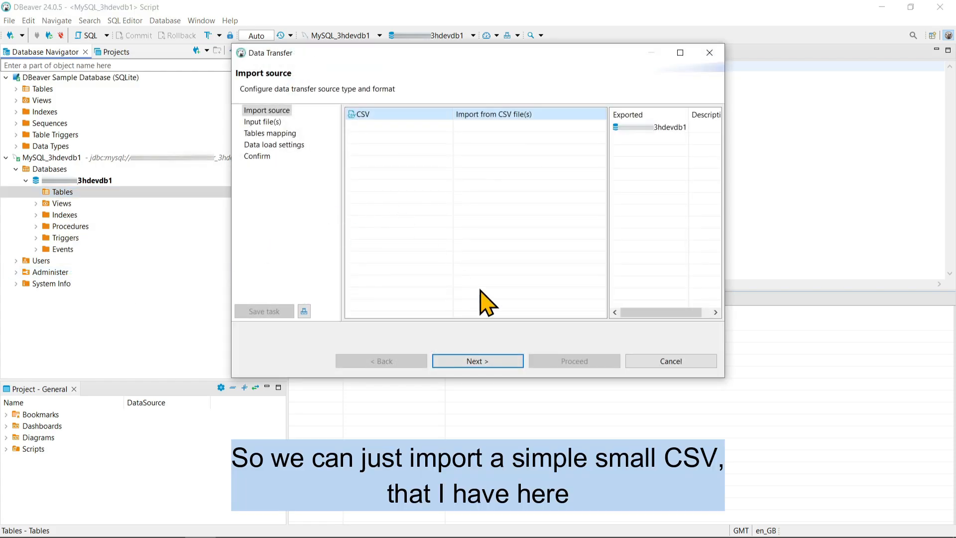
{"action": "left_click", "coordinate": [481, 364]}
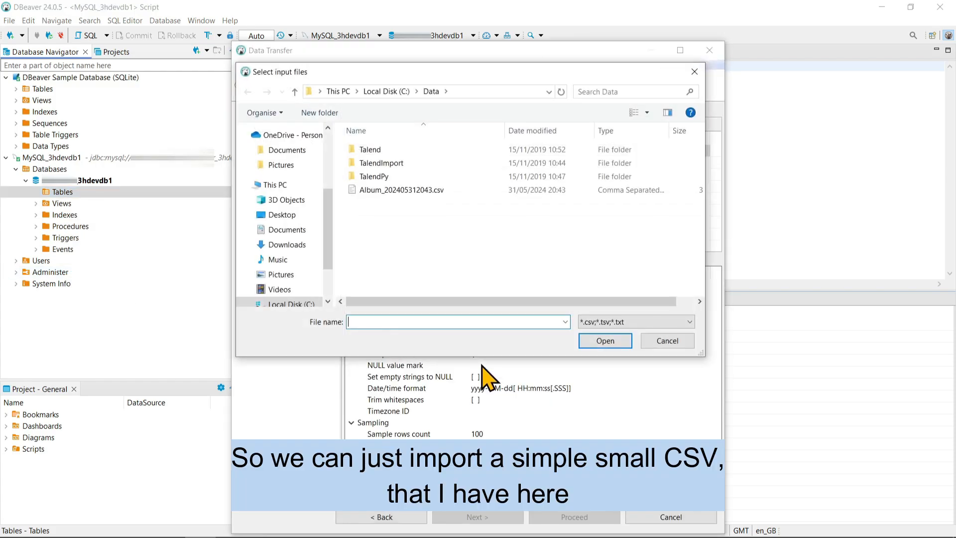
{"action": "left_click", "coordinate": [416, 190]}
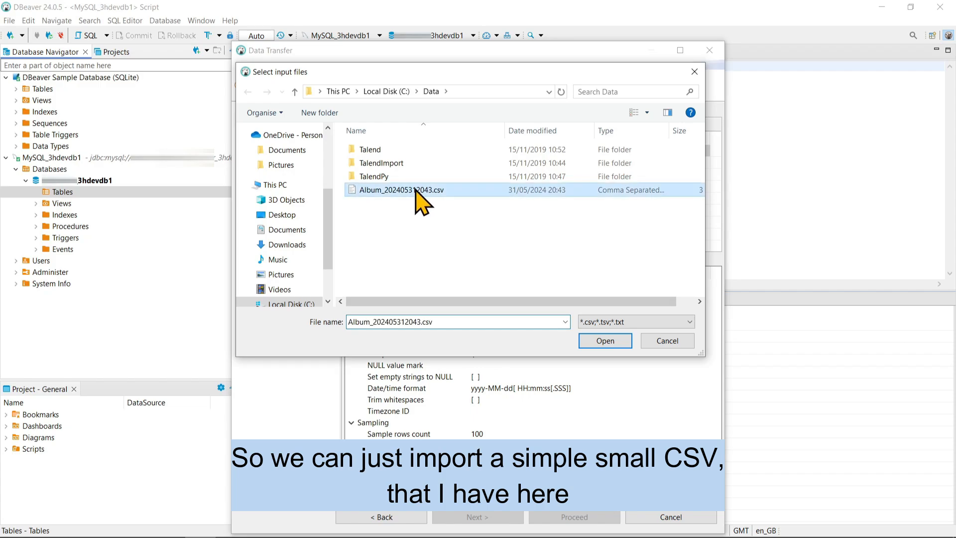
{"action": "left_click", "coordinate": [605, 343]}
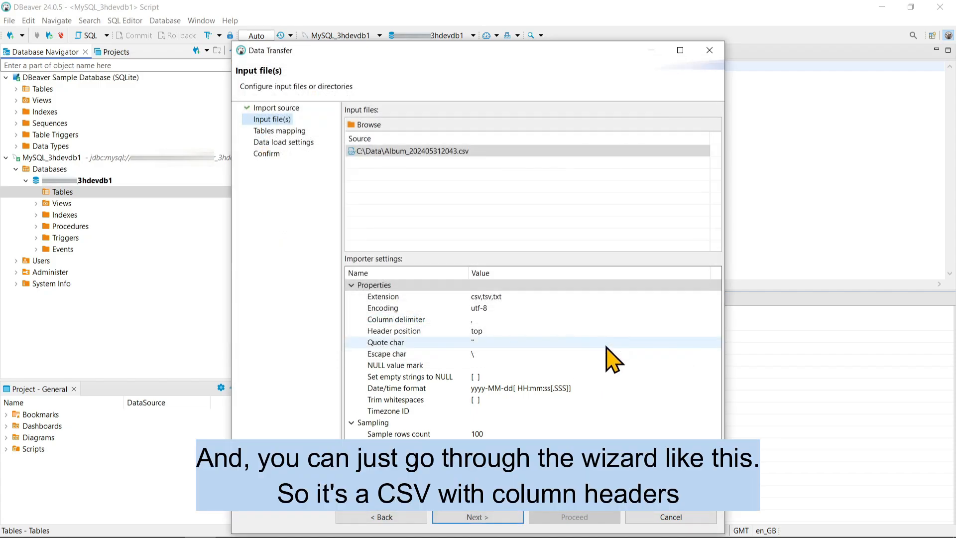
- Import the CSV into a new Album table with the default settings, reconnecting if the connection drops and allowing the auto-generated SQL script
{"action": "left_click", "coordinate": [477, 516]}
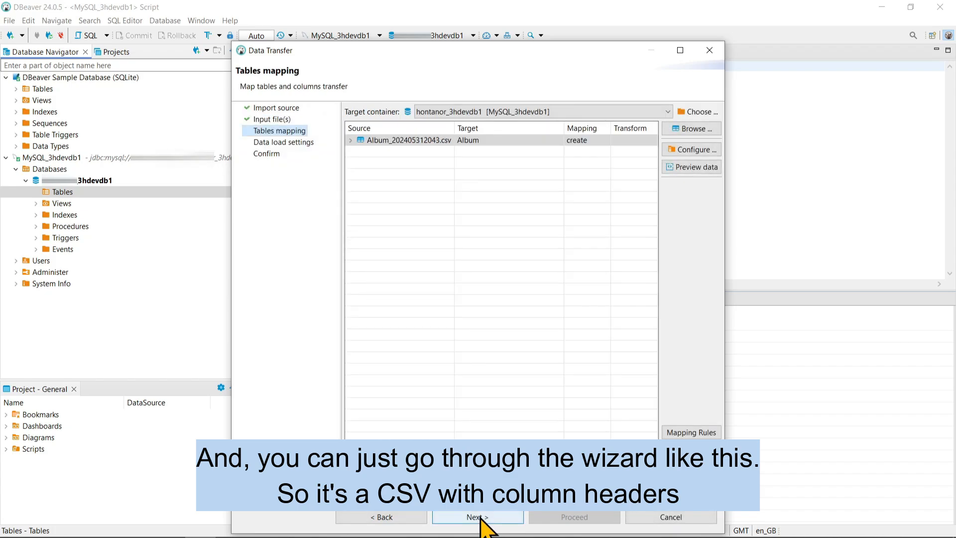
{"action": "left_click", "coordinate": [477, 517]}
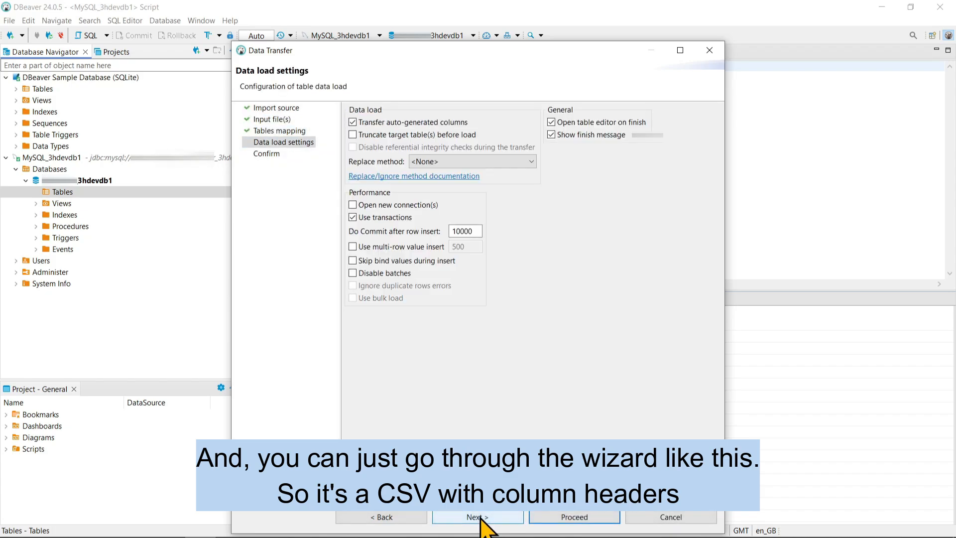
{"action": "left_click", "coordinate": [477, 517]}
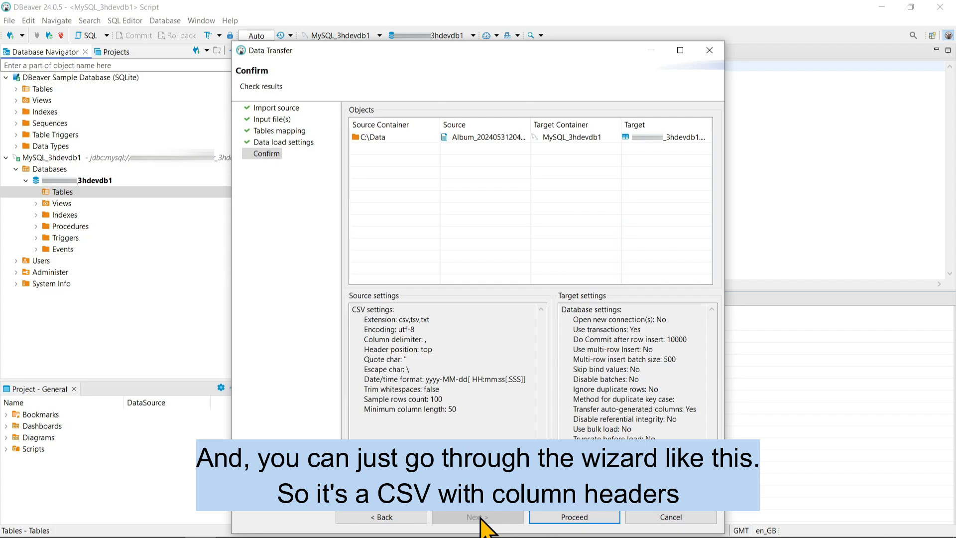
{"action": "left_click", "coordinate": [574, 517]}
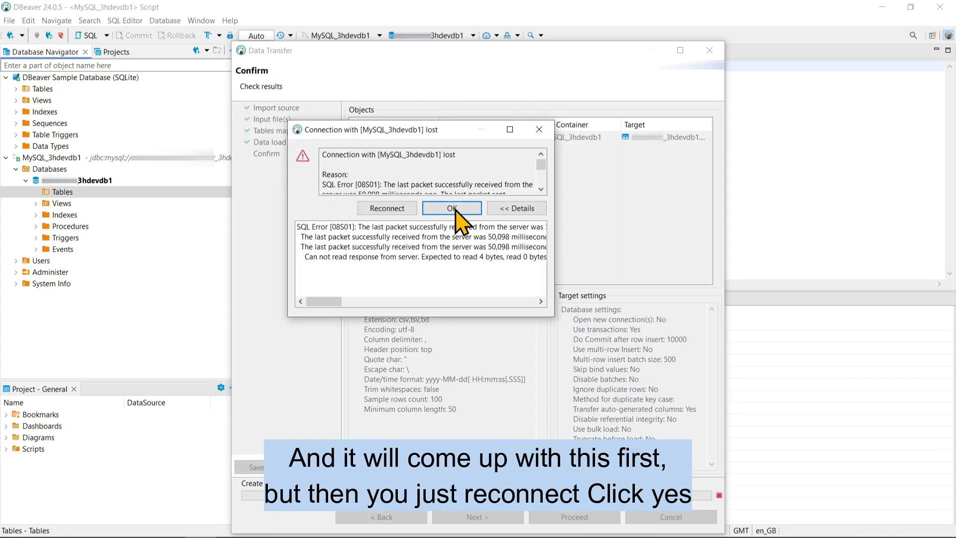
{"action": "left_click", "coordinate": [383, 209]}
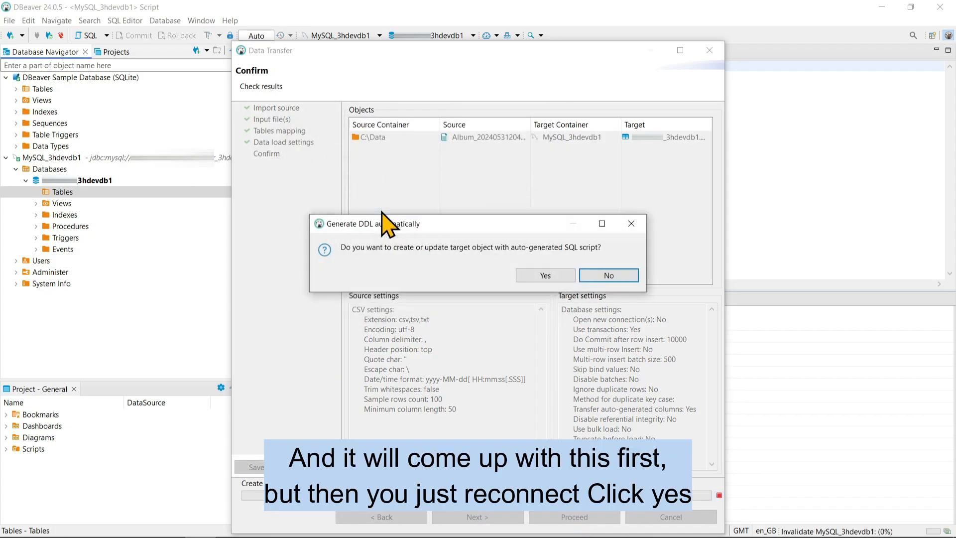
{"action": "left_click", "coordinate": [544, 276]}
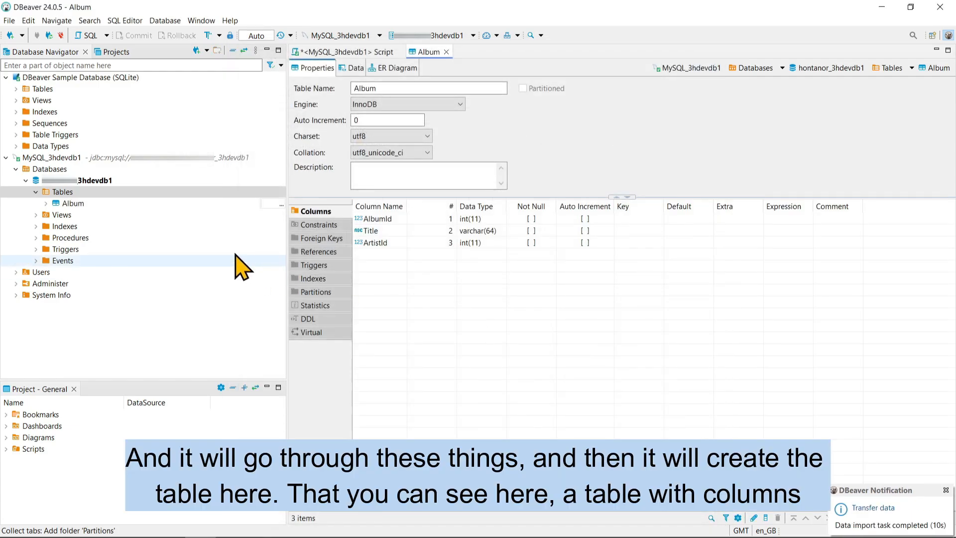
- Expand the Album table and its Columns folder under 3hdevdb1 to examine the imported columns
{"action": "left_click", "coordinate": [64, 206]}
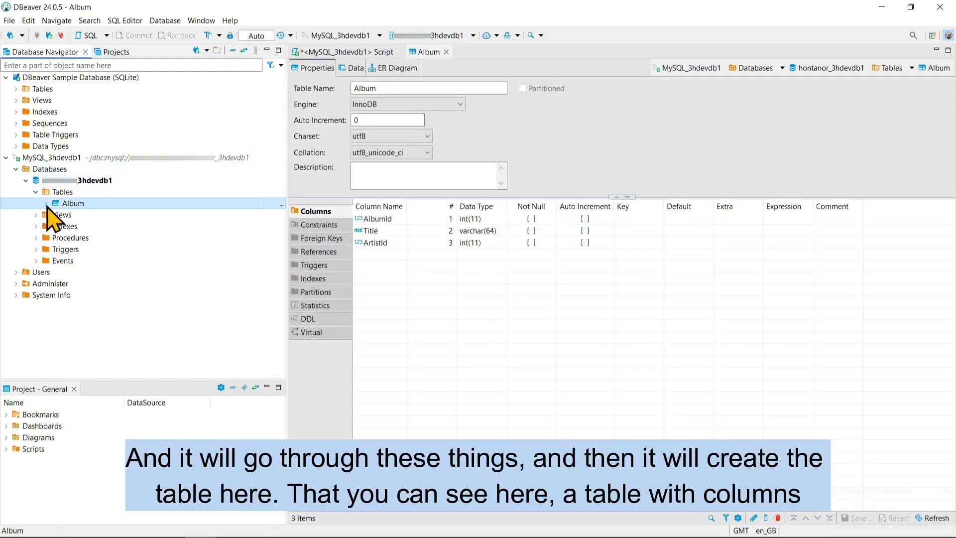
{"action": "left_click", "coordinate": [46, 204]}
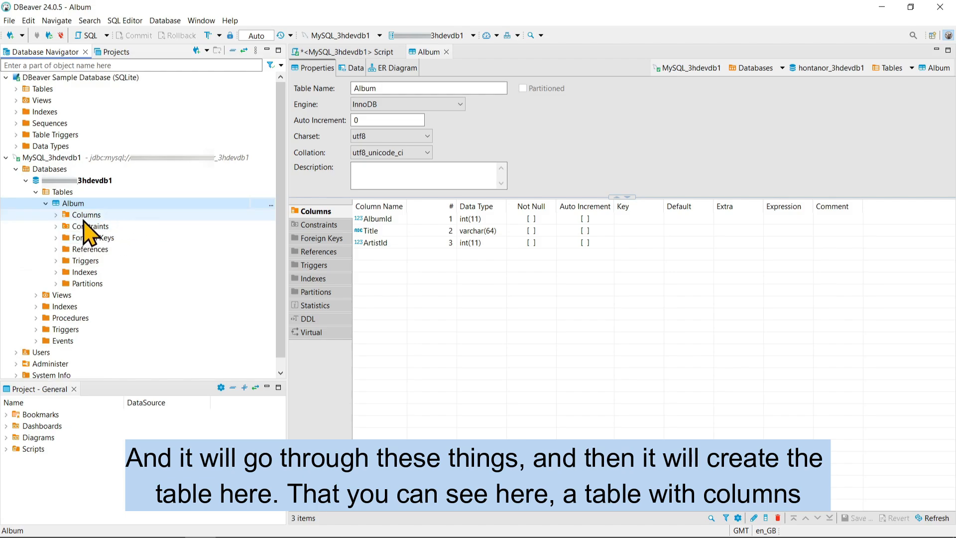
{"action": "left_click", "coordinate": [55, 216]}
{"action": "left_click", "coordinate": [56, 215]}
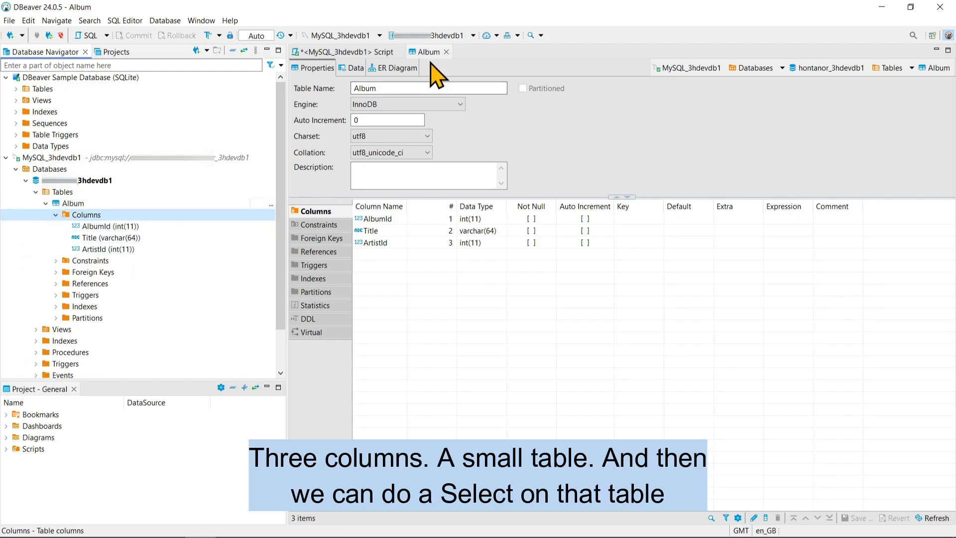
- Close the Album table editor and write the query "select * from Album;" in the MySQL_3hdevdb1 script
{"action": "left_click", "coordinate": [447, 53]}
{"action": "left_click", "coordinate": [447, 52]}
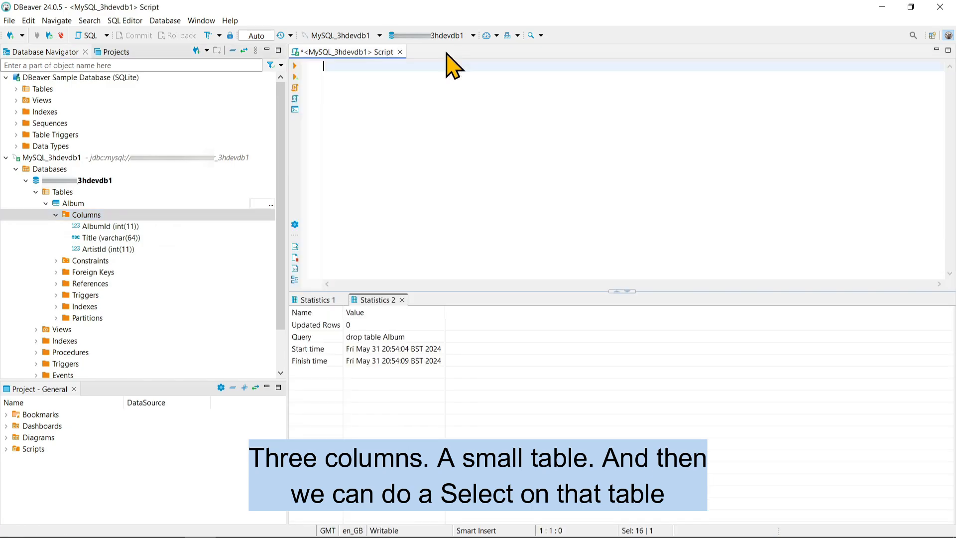
{"action": "type", "text": "sele"}
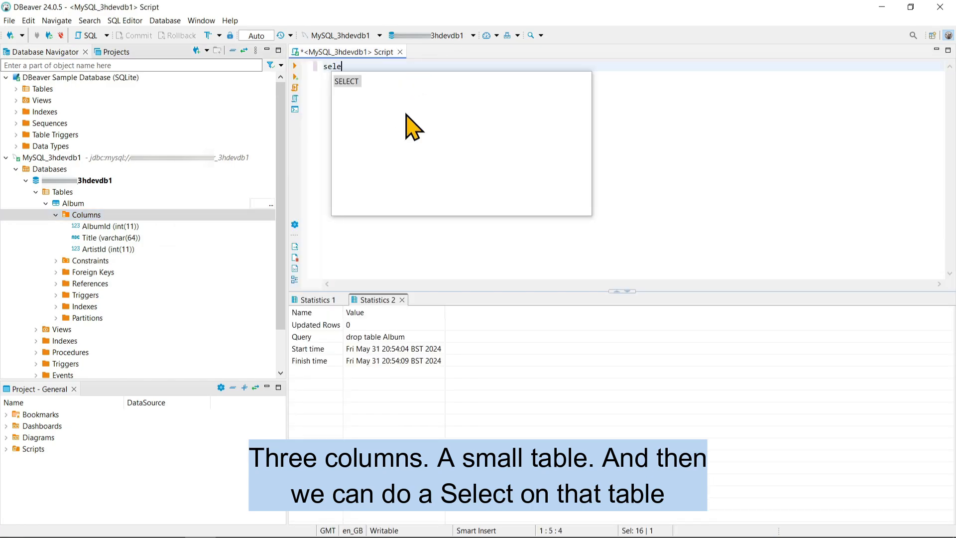
{"action": "type", "text": "ct * fro,"}
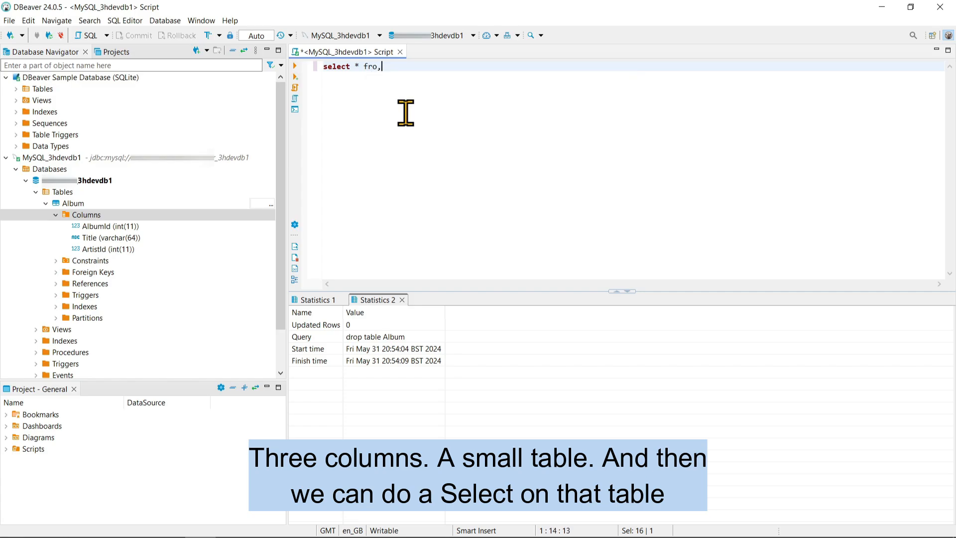
{"action": "key", "text": "BackSpace"}
{"action": "type", "text": "m Albu"}
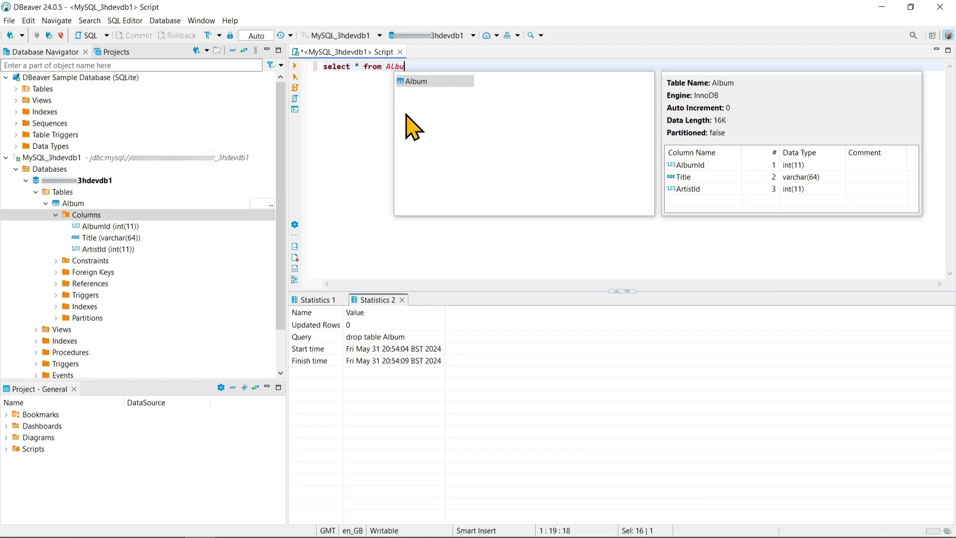
{"action": "type", "text": "m;"}
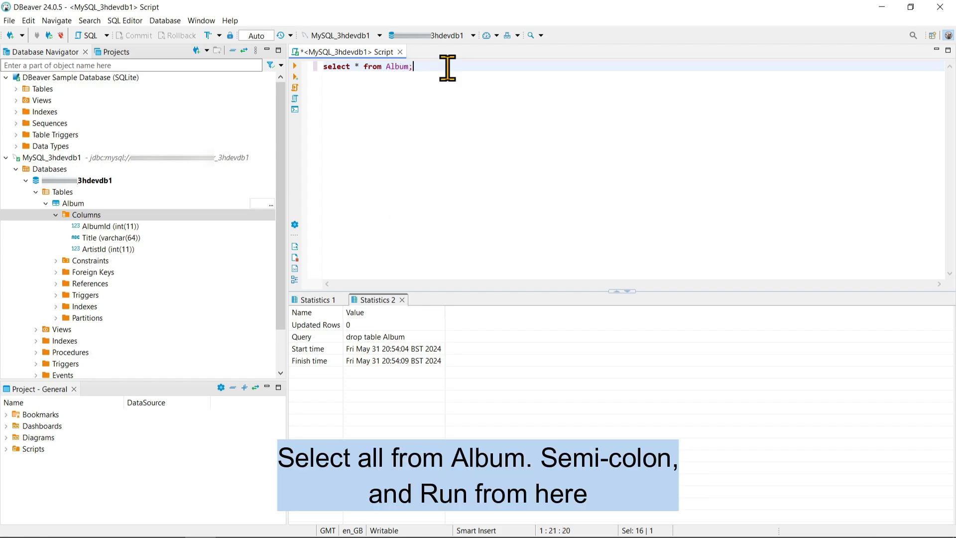
- Run the Album query and enlarge the results area to view more rows
{"action": "left_click", "coordinate": [295, 66]}
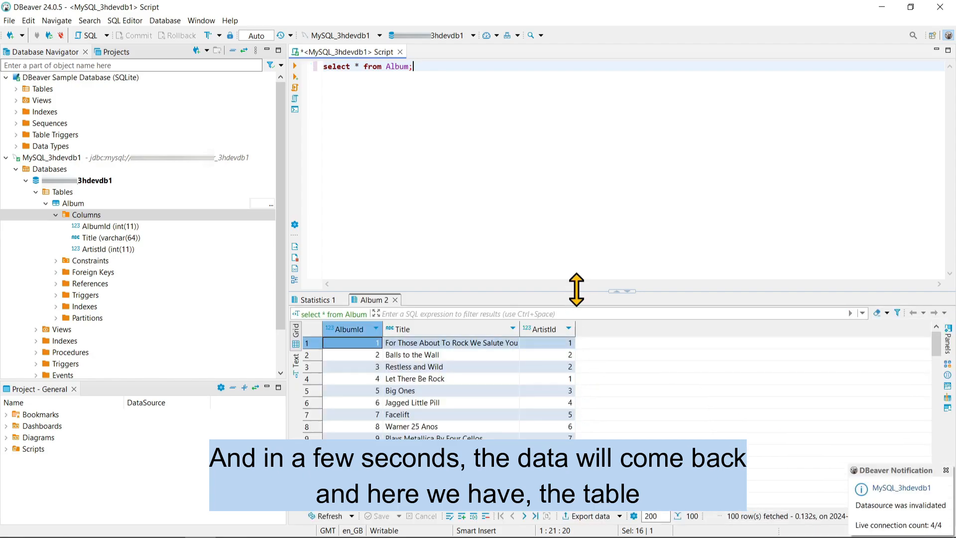
{"action": "left_click_drag", "start_coordinate": [577, 292], "coordinate": [582, 143]}
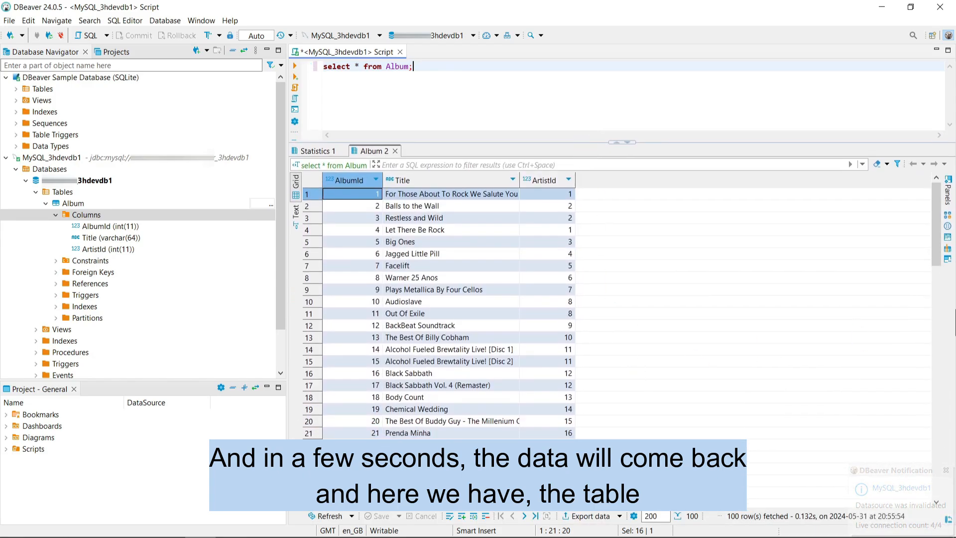
{"action": "mouse_move", "coordinate": [938, 238]}
{"action": "left_mouse_down"}
{"action": "mouse_move", "coordinate": [939, 463]}
{"action": "mouse_move", "coordinate": [938, 224]}
{"action": "left_mouse_up"}
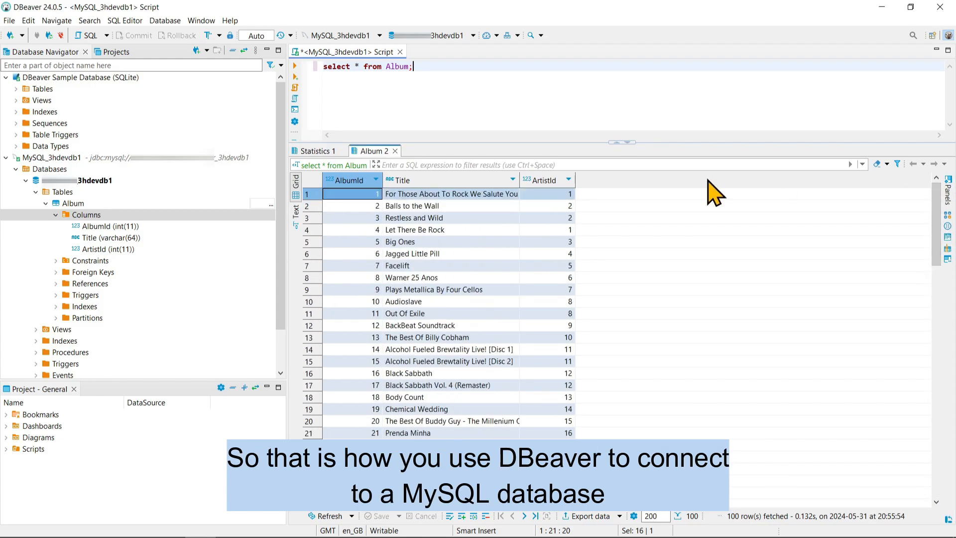
- Collapse the Album columns, the Album table, the Tables folder and the 3hdevdb1 database in the navigator tree
{"action": "left_click", "coordinate": [55, 214]}
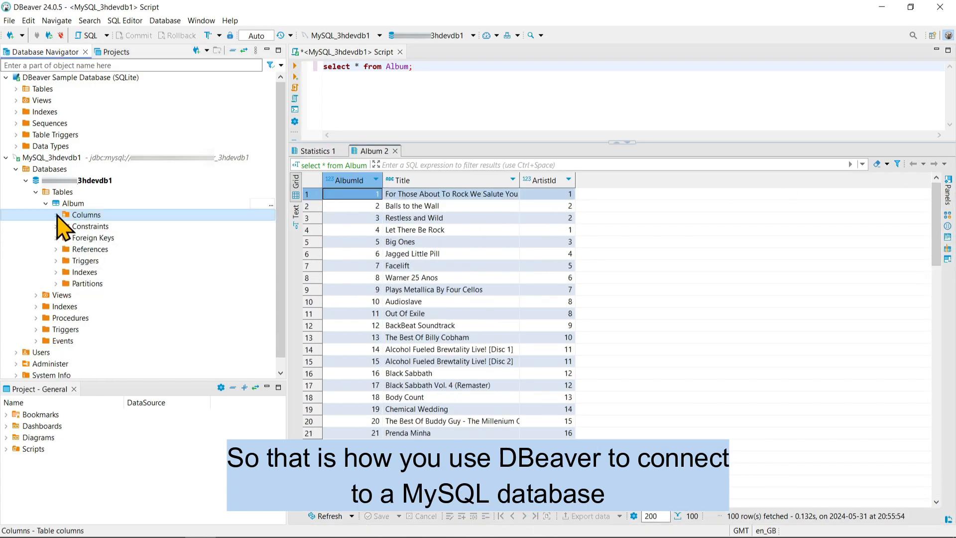
{"action": "left_click", "coordinate": [90, 181]}
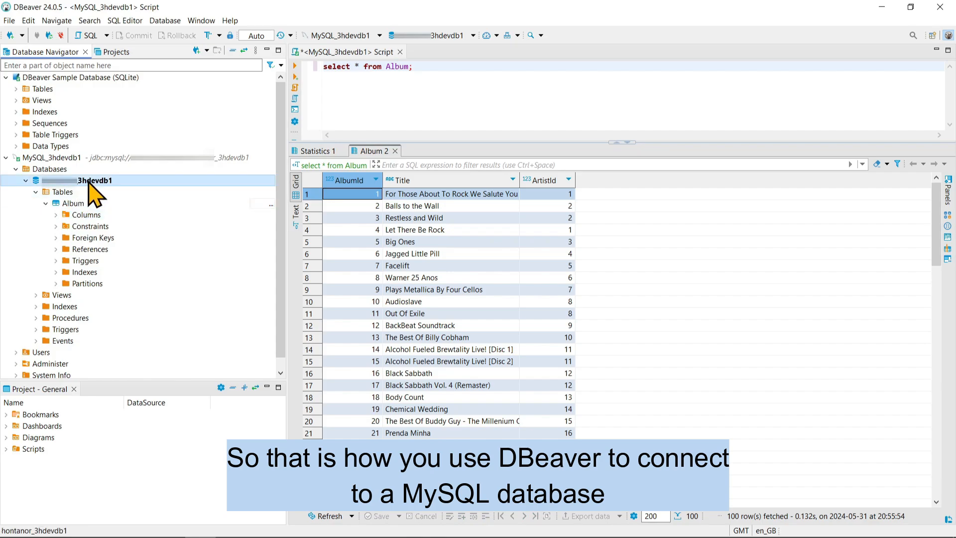
{"action": "left_click", "coordinate": [113, 157]}
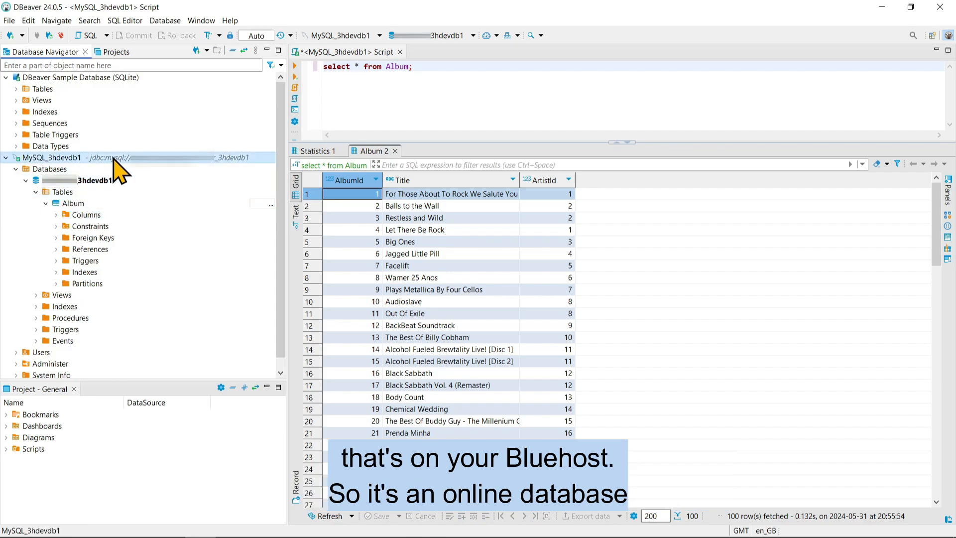
{"action": "left_click", "coordinate": [46, 204]}
{"action": "left_click", "coordinate": [36, 193]}
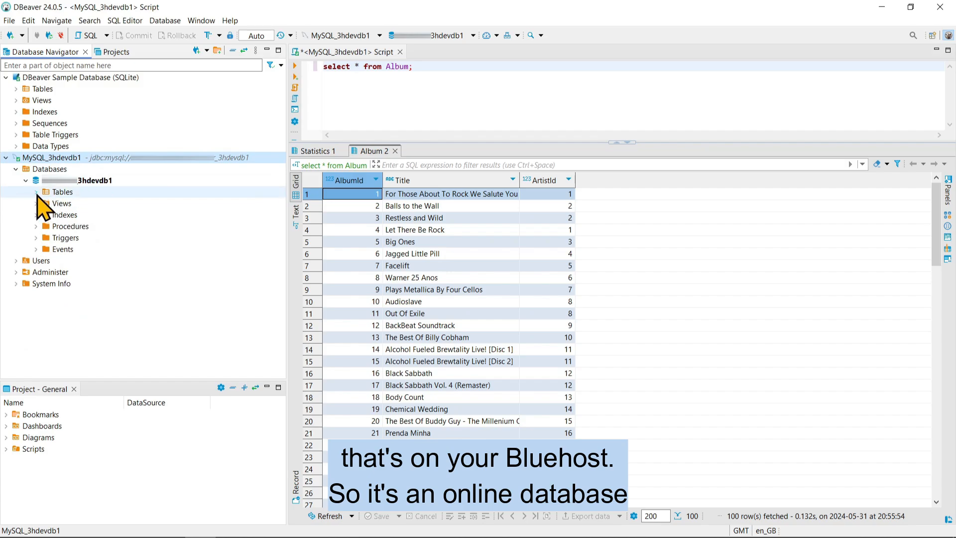
{"action": "left_click", "coordinate": [26, 181]}
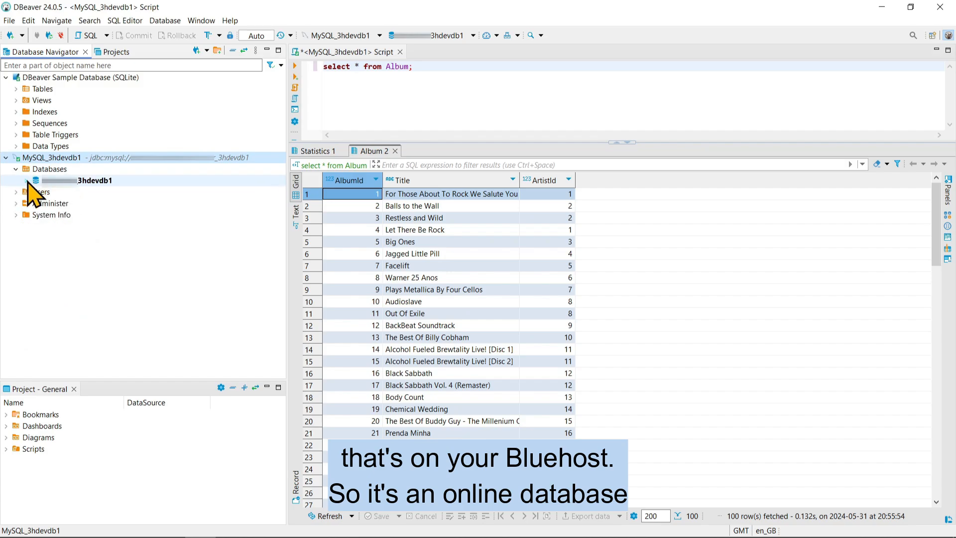